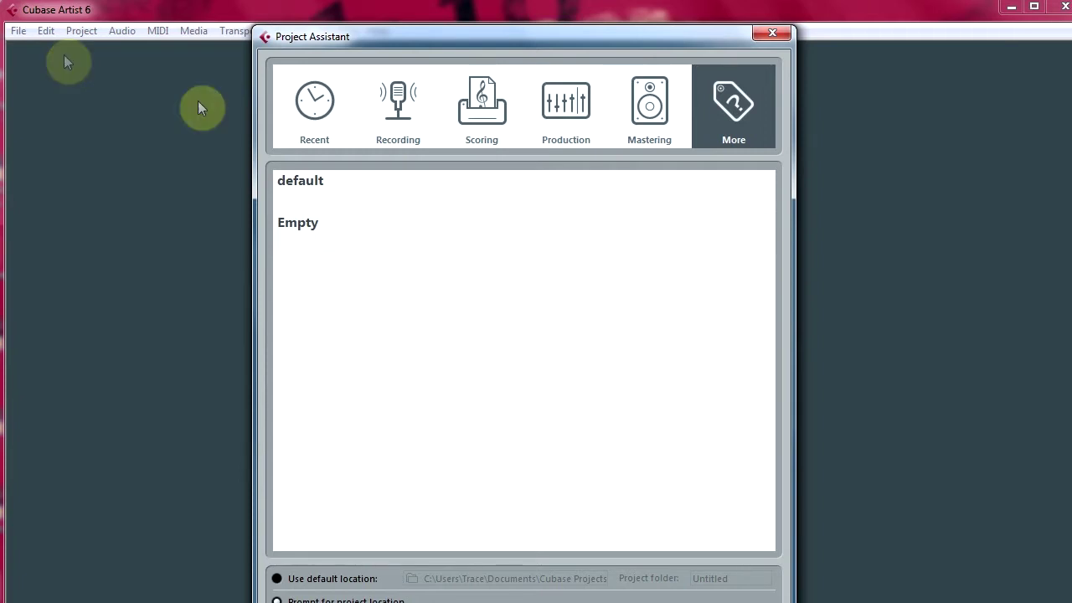
- Start a project from the Empty template, stored in a new folder named Cubase
{"action": "left_click", "coordinate": [327, 237]}
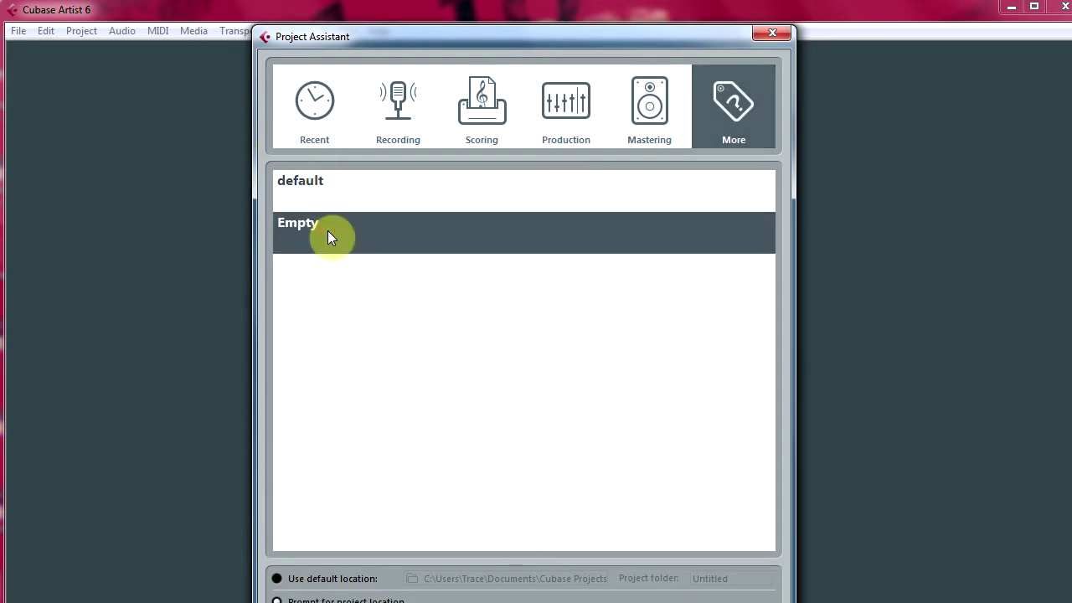
{"action": "double_click", "coordinate": [329, 237]}
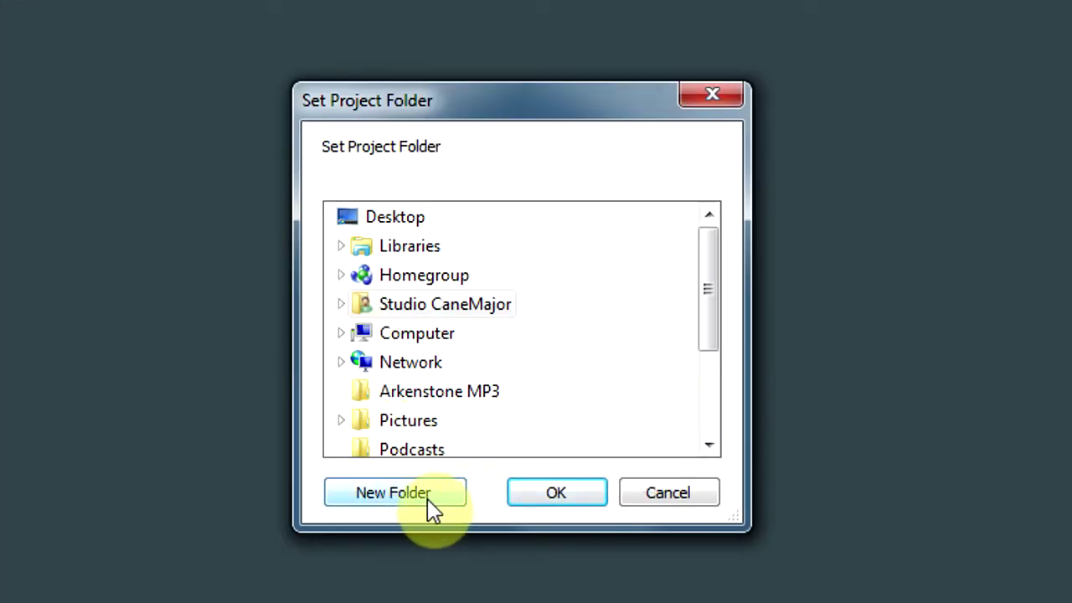
{"action": "left_click", "coordinate": [432, 502]}
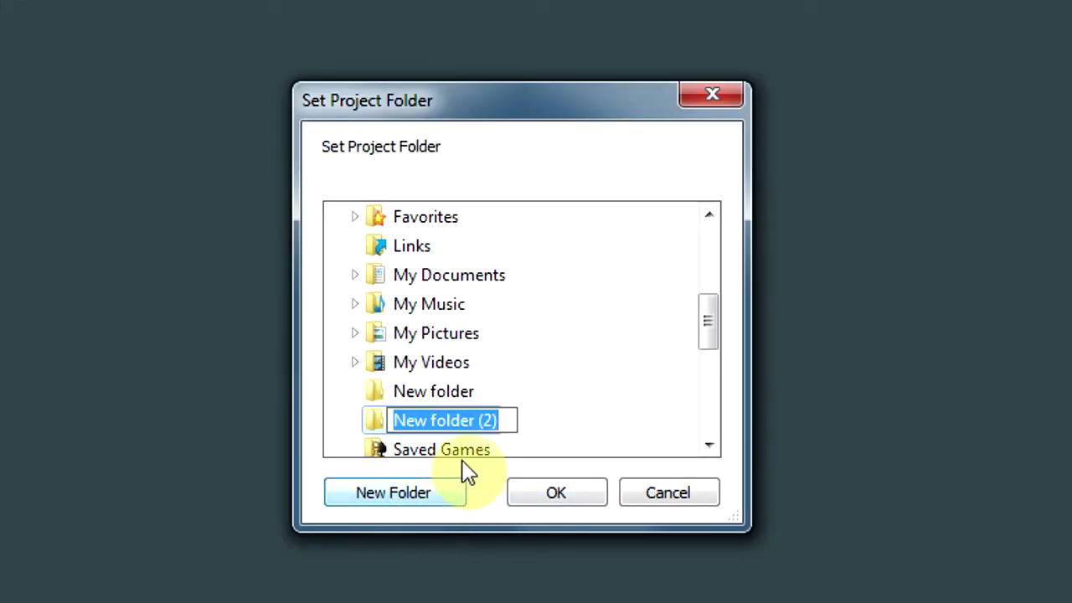
{"action": "type", "text": "Cubase"}
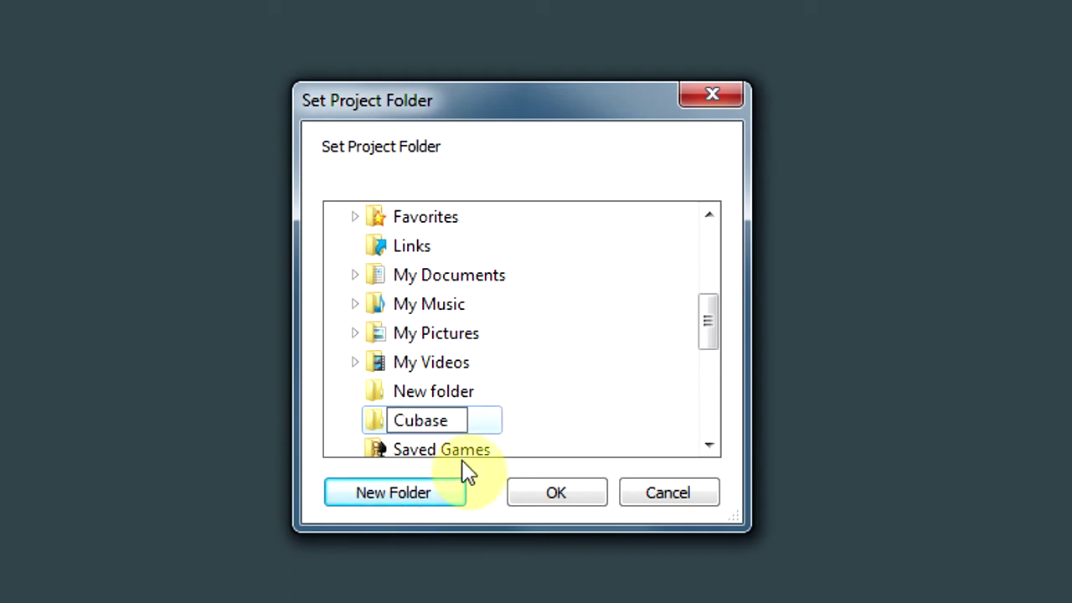
{"action": "left_click", "coordinate": [557, 497]}
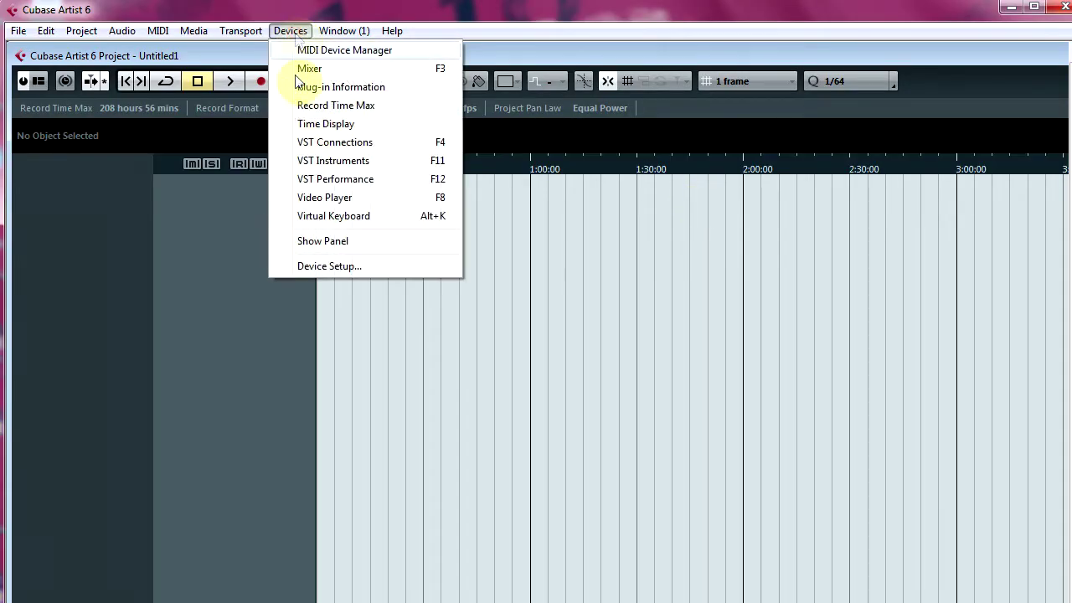
- Switch the Device Setup ASIO driver to M-Audio USB ASIO and show its ports
{"action": "left_click", "coordinate": [311, 265]}
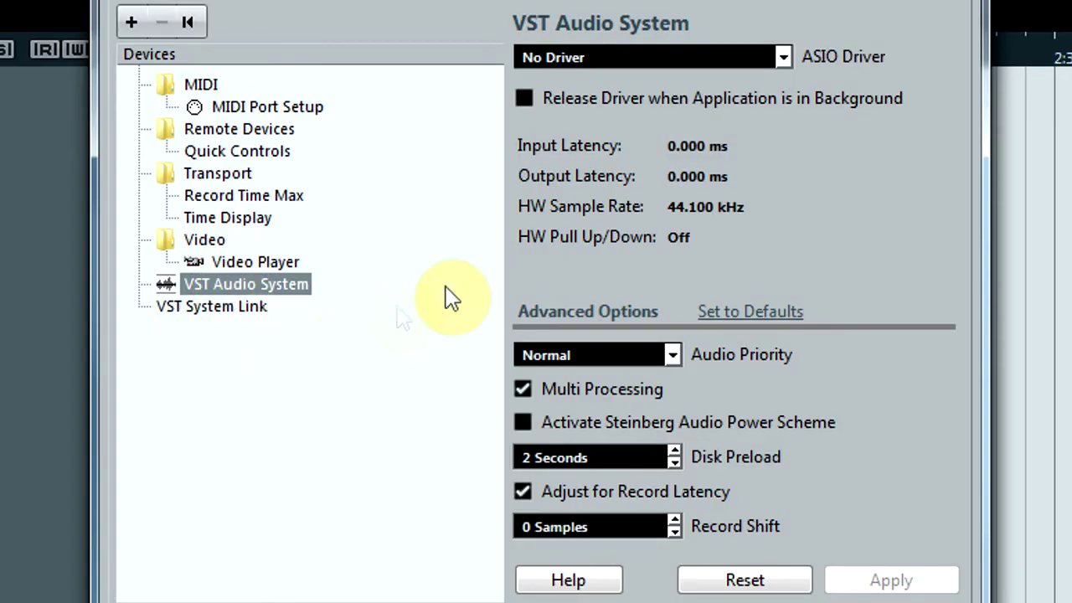
{"action": "left_click", "coordinate": [785, 58]}
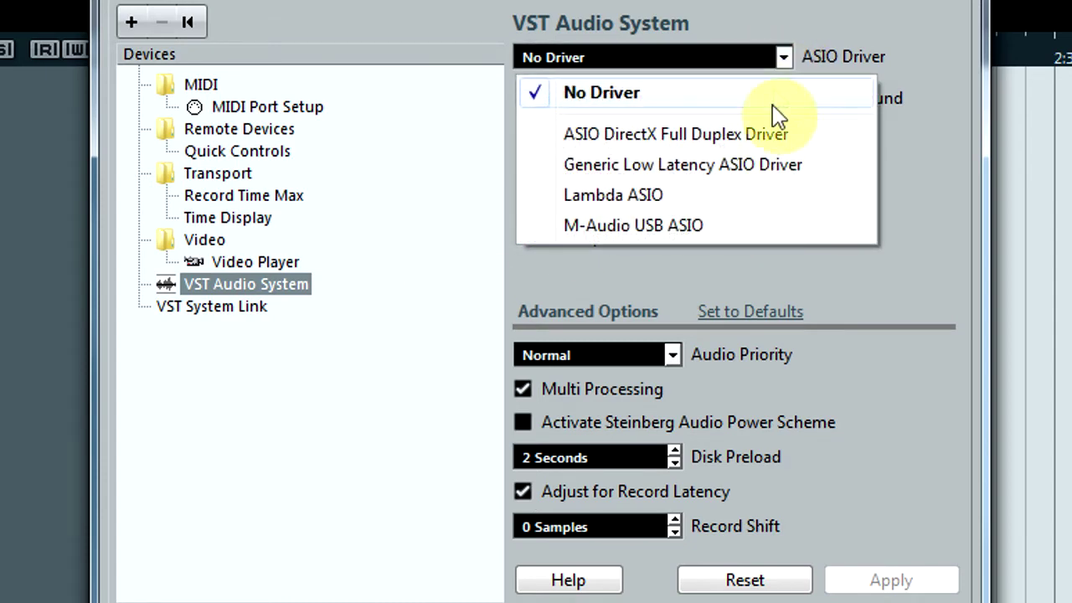
{"action": "left_click", "coordinate": [732, 228]}
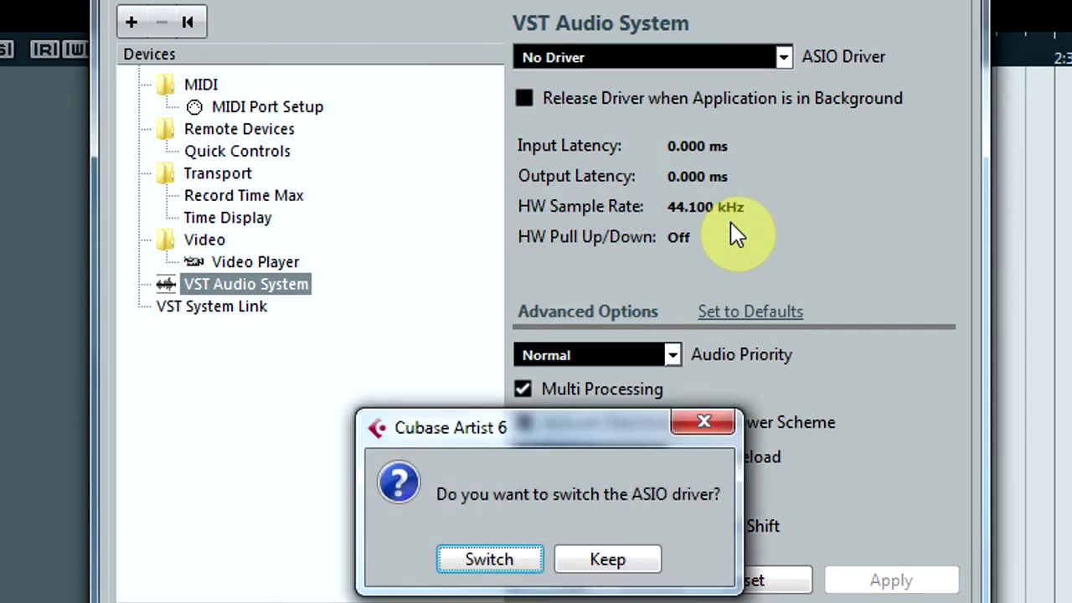
{"action": "left_click", "coordinate": [501, 566]}
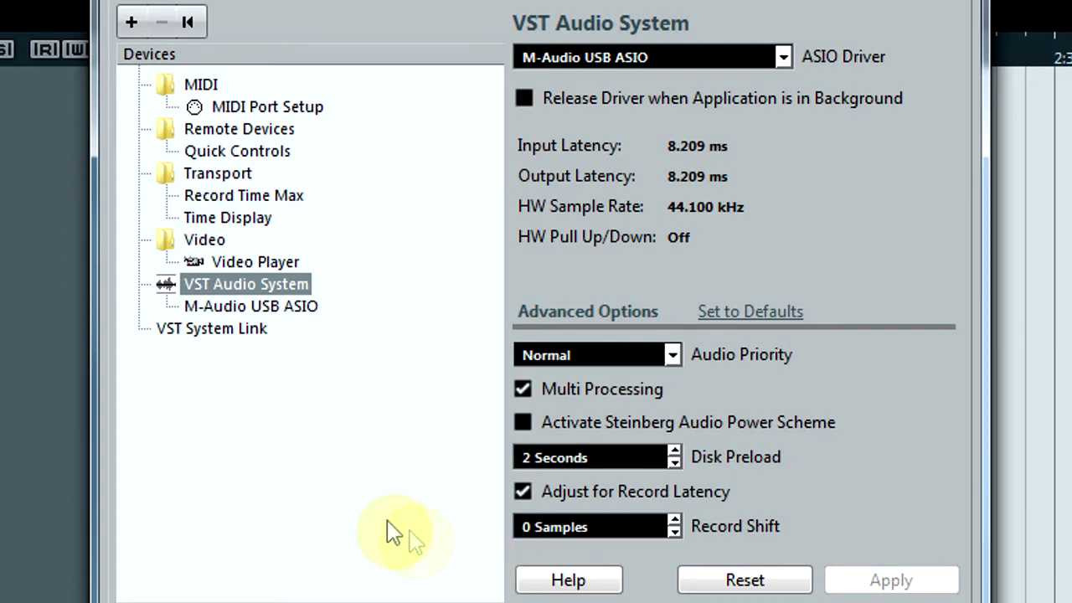
{"action": "left_click", "coordinate": [259, 306]}
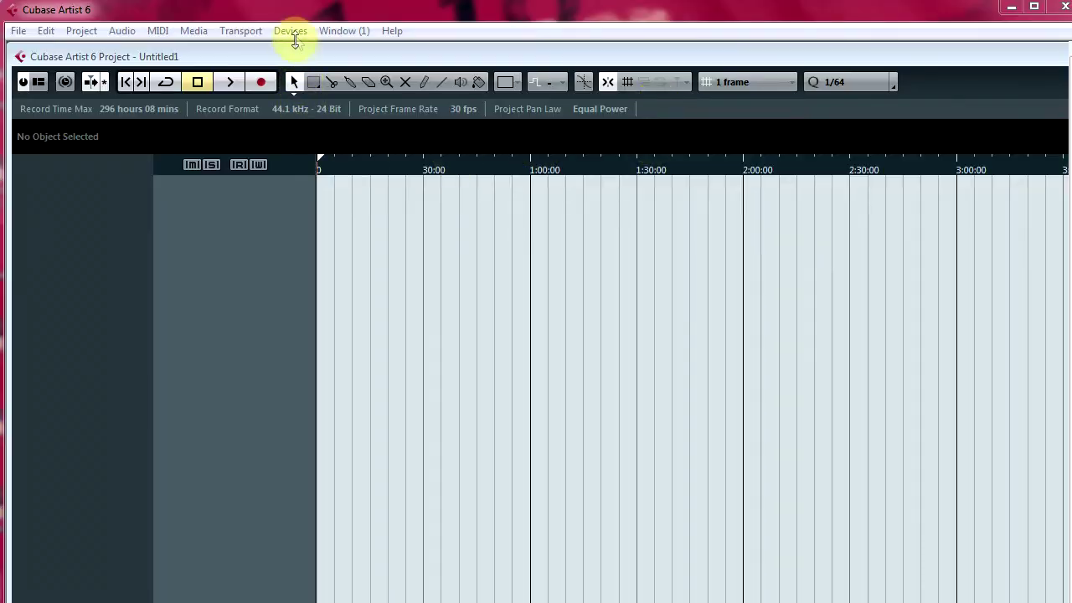
- Open VST Connections on the Inputs tab, showing Stereo In on Line In 1/2
{"action": "left_click", "coordinate": [294, 31]}
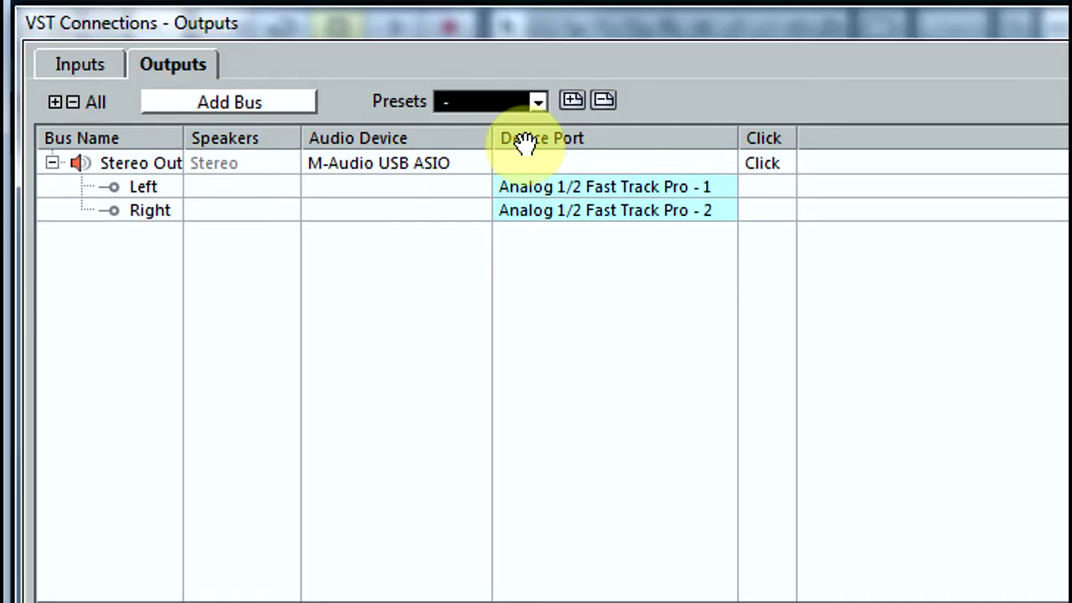
{"action": "left_click", "coordinate": [89, 62]}
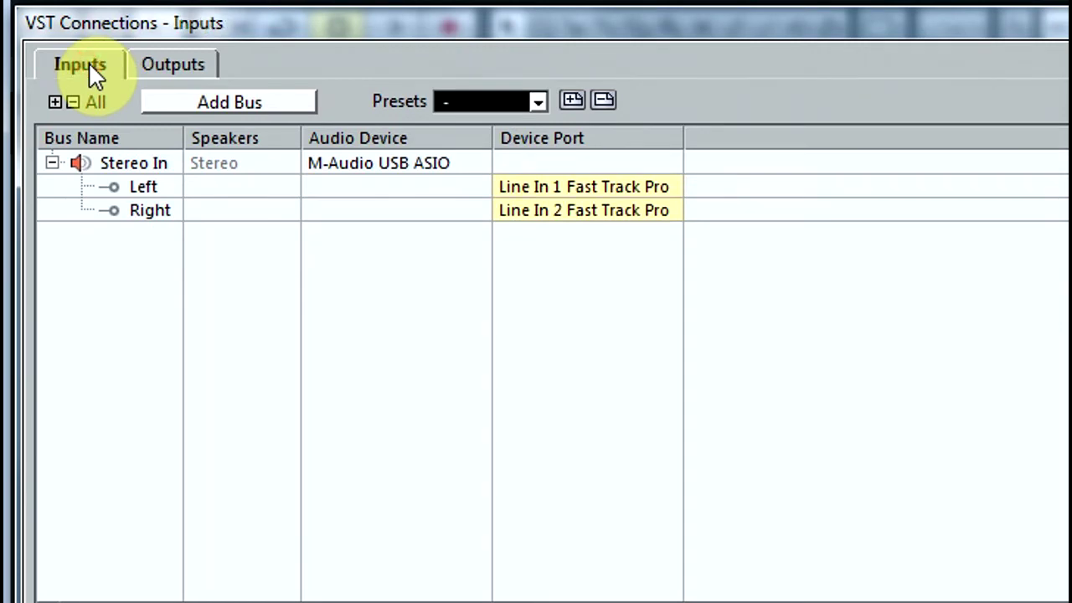
{"action": "right_click", "coordinate": [120, 173]}
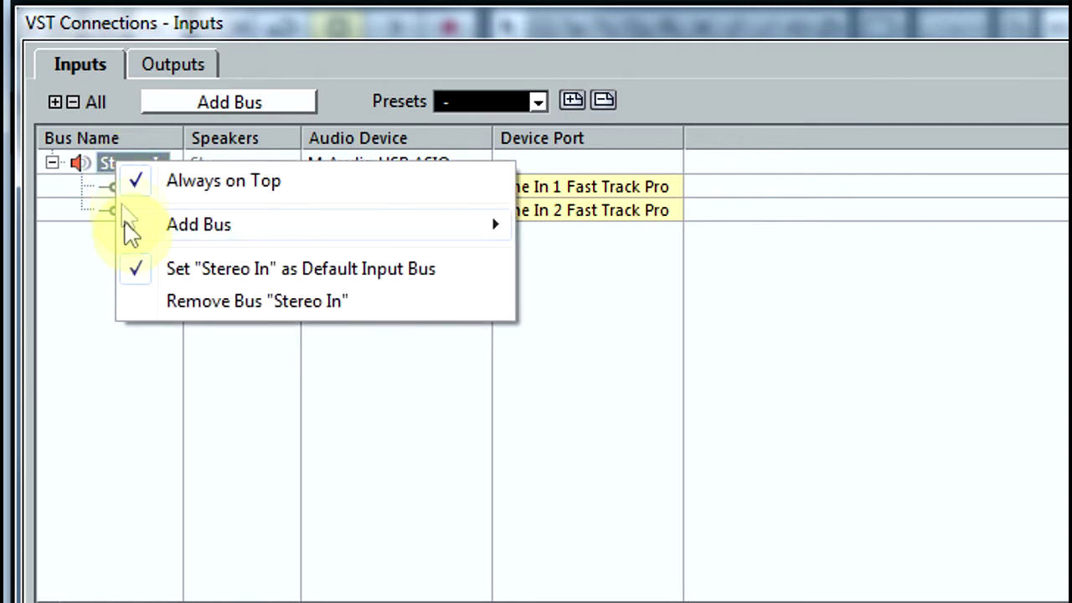
- Remove the Stereo In bus and add two mono buses, Mono In and Mono In 2
{"action": "left_click", "coordinate": [145, 303]}
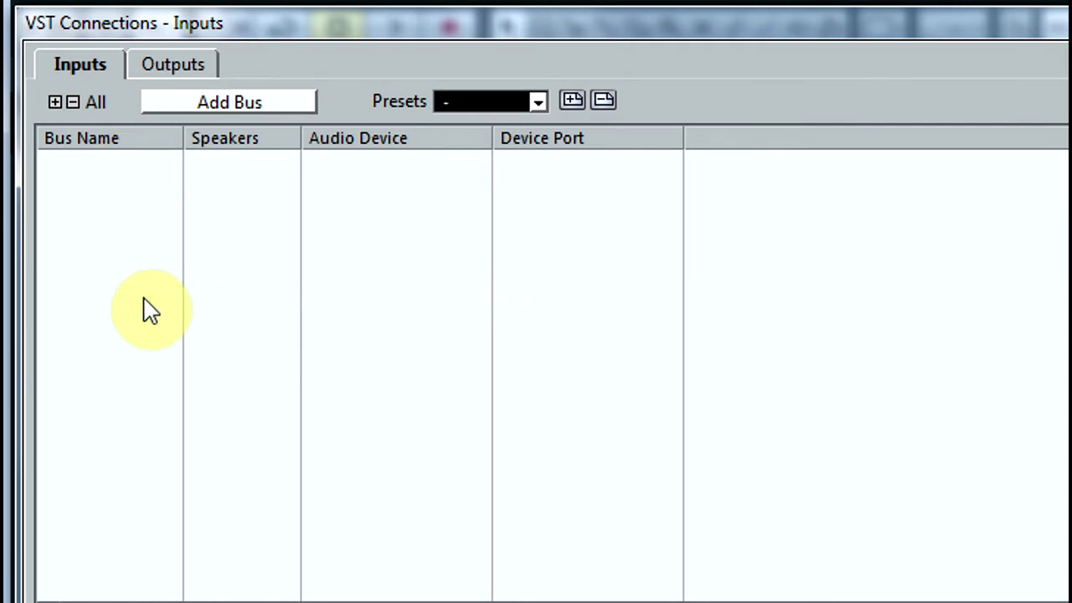
{"action": "right_click", "coordinate": [113, 217]}
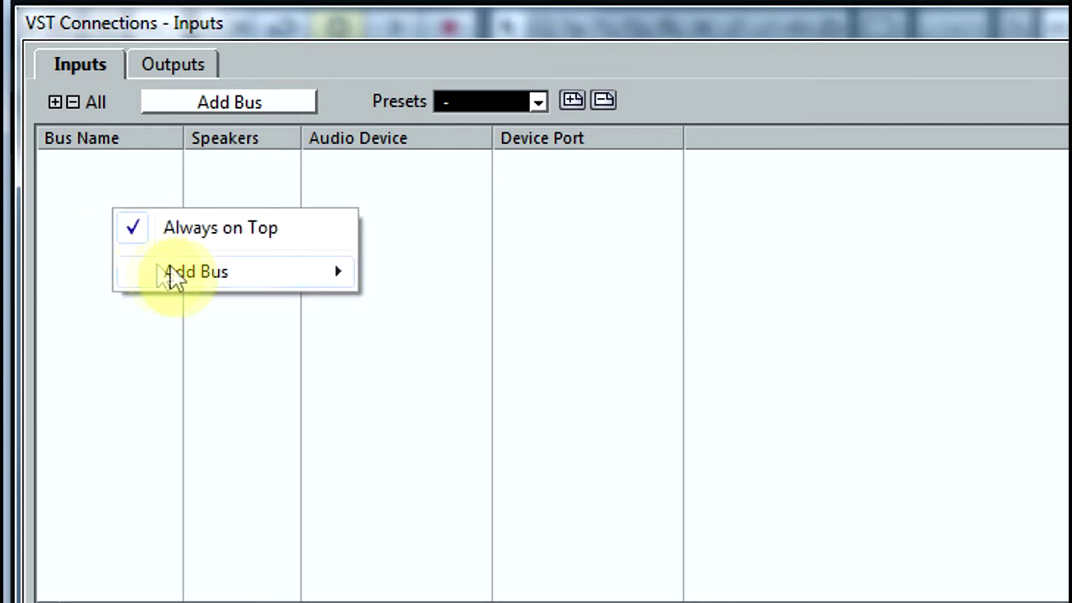
{"action": "mouse_move", "coordinate": [267, 273]}
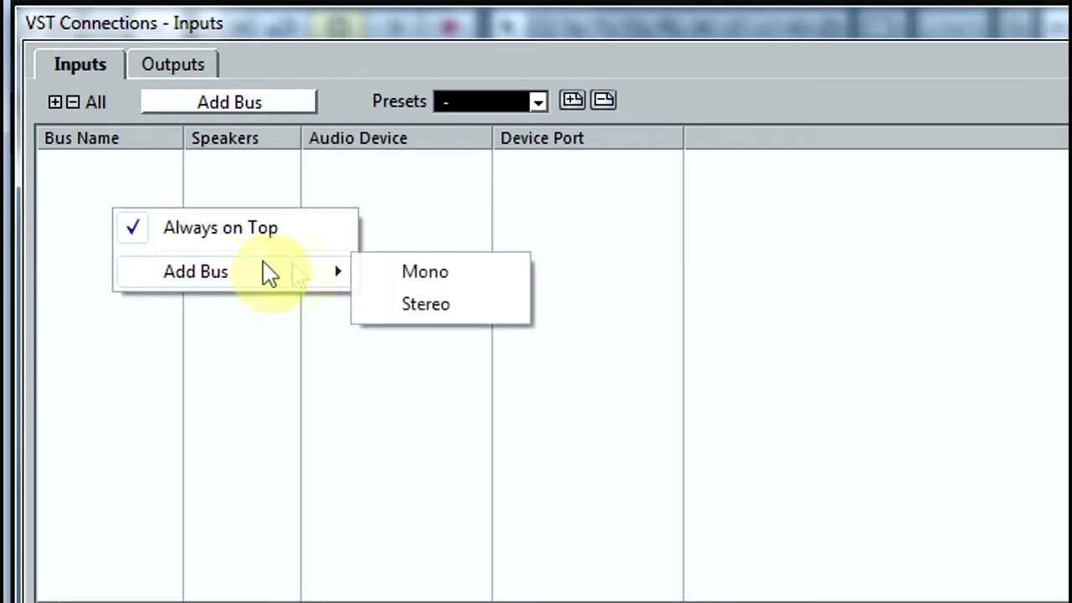
{"action": "left_click", "coordinate": [398, 277]}
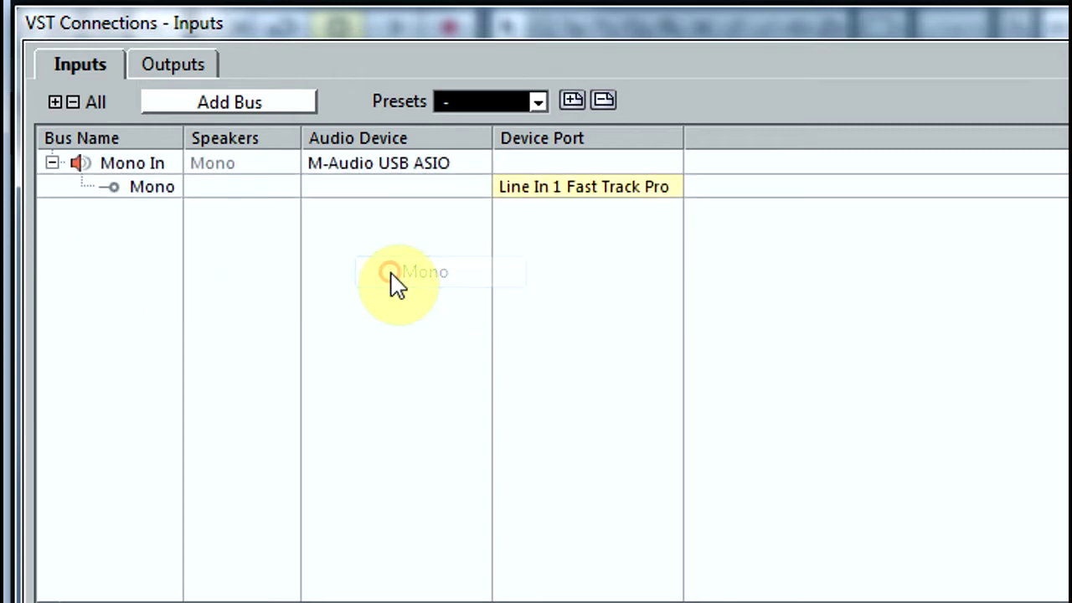
{"action": "right_click", "coordinate": [94, 247]}
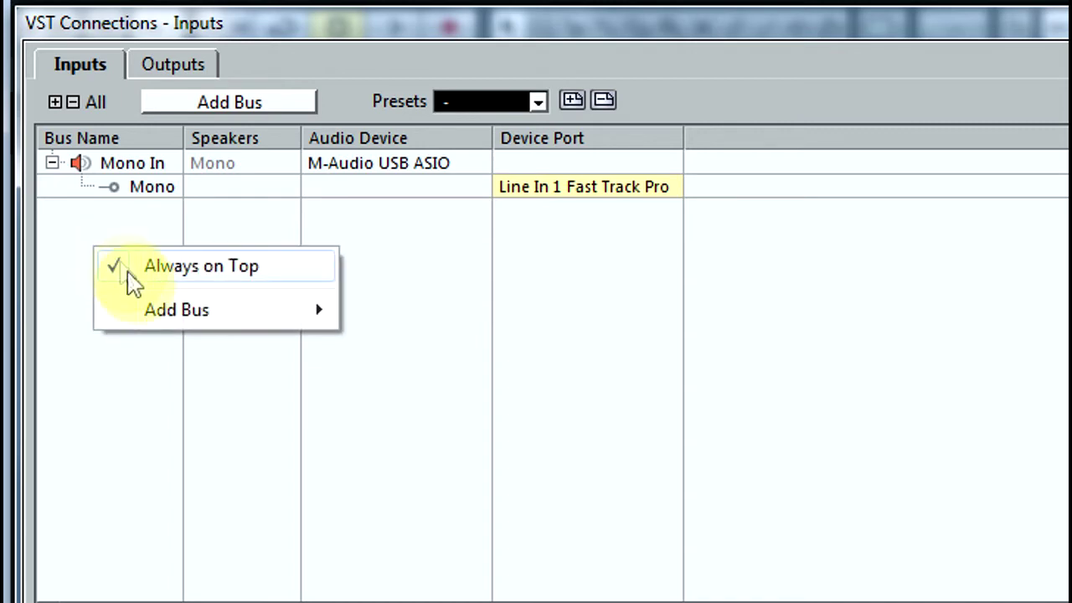
{"action": "mouse_move", "coordinate": [215, 318]}
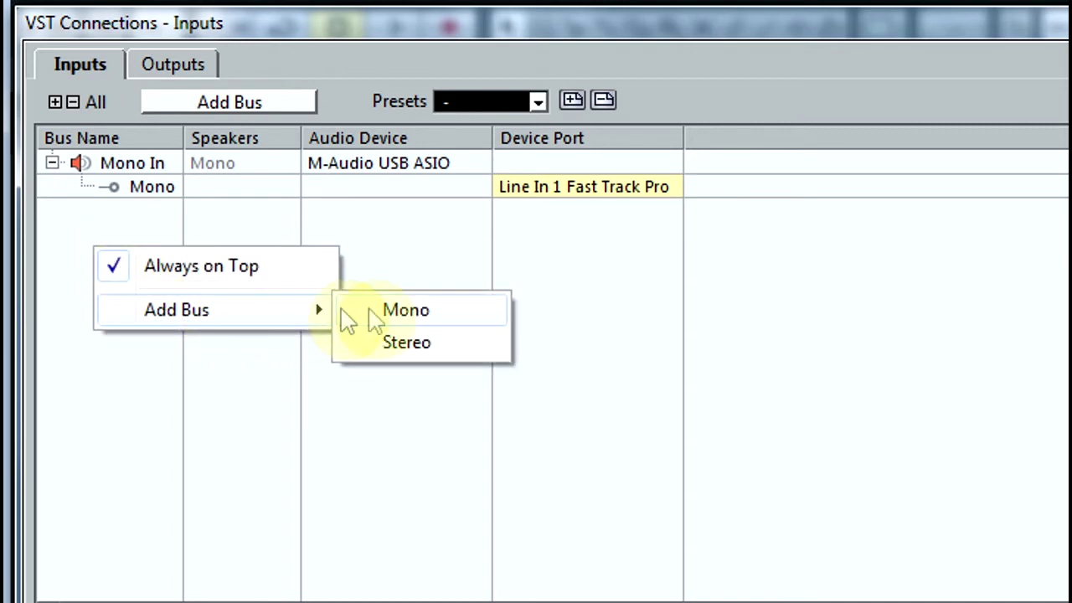
{"action": "left_click", "coordinate": [381, 310]}
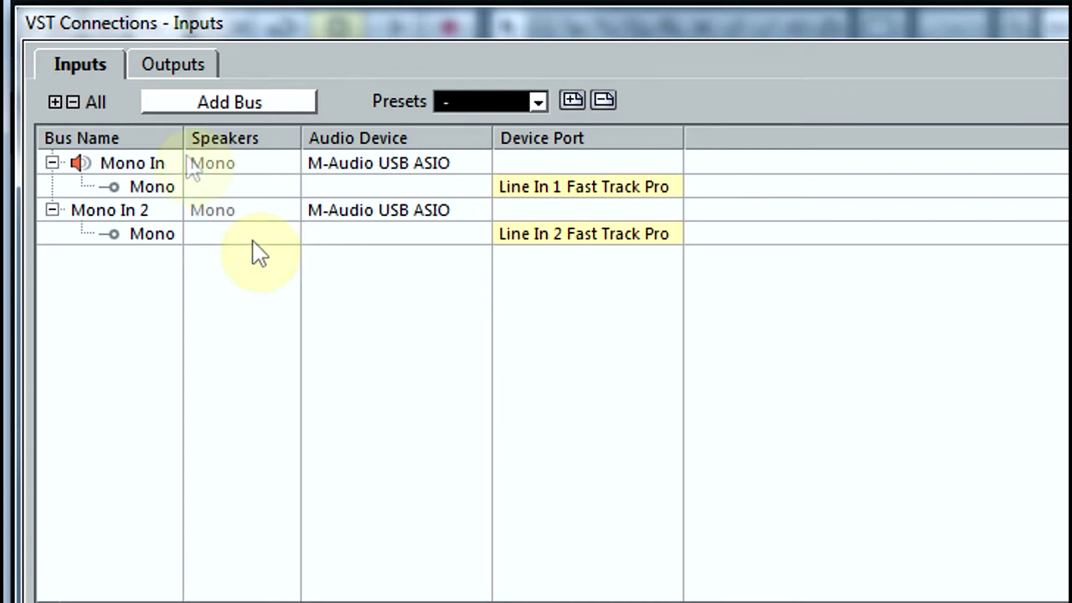
{"action": "left_click", "coordinate": [172, 67]}
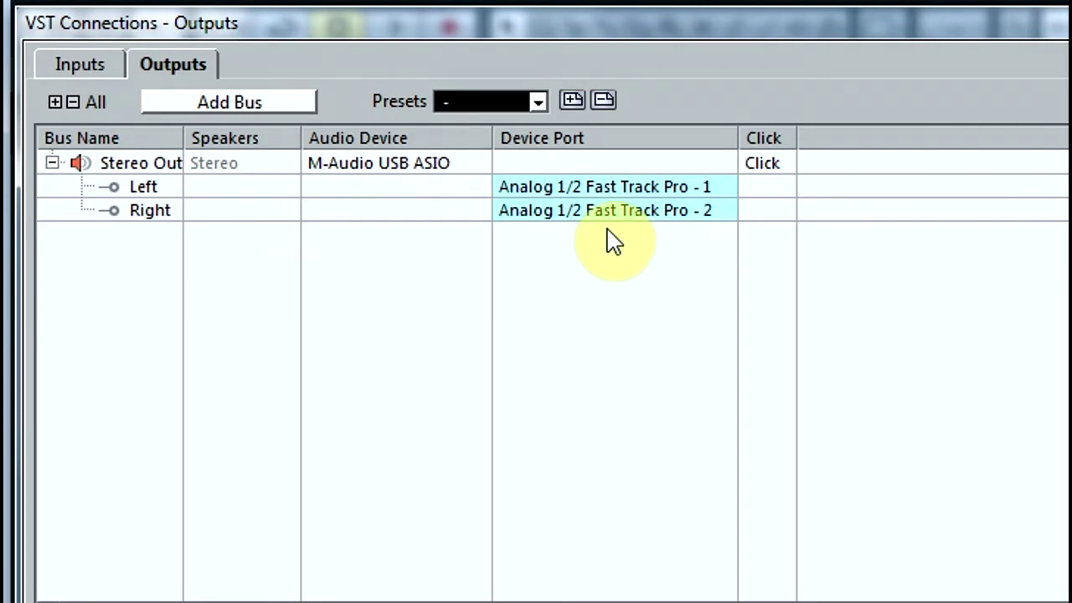
{"action": "left_click", "coordinate": [77, 67]}
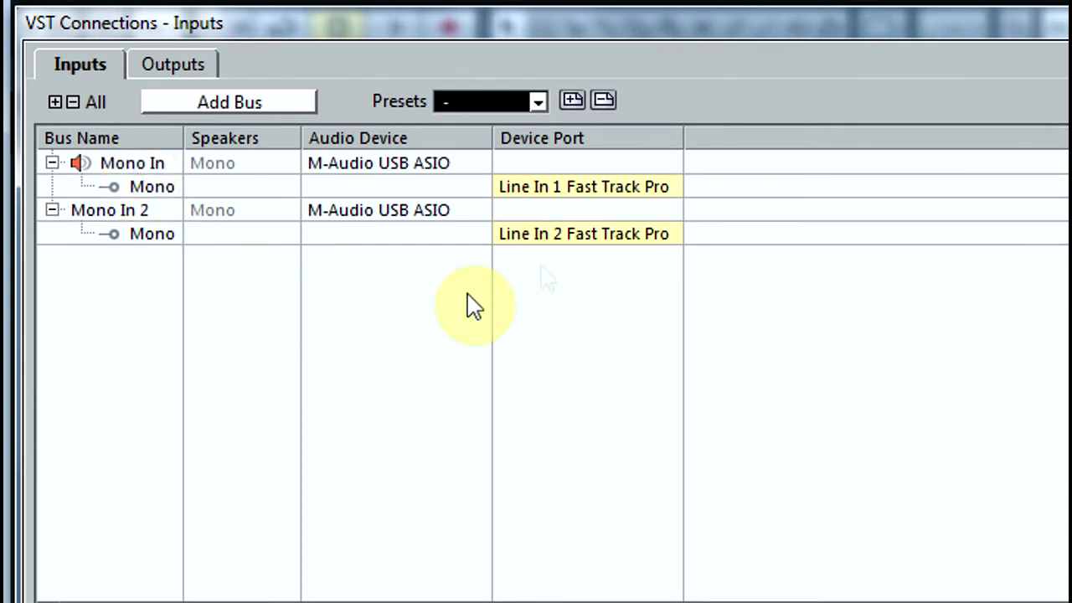
{"action": "left_click", "coordinate": [591, 194]}
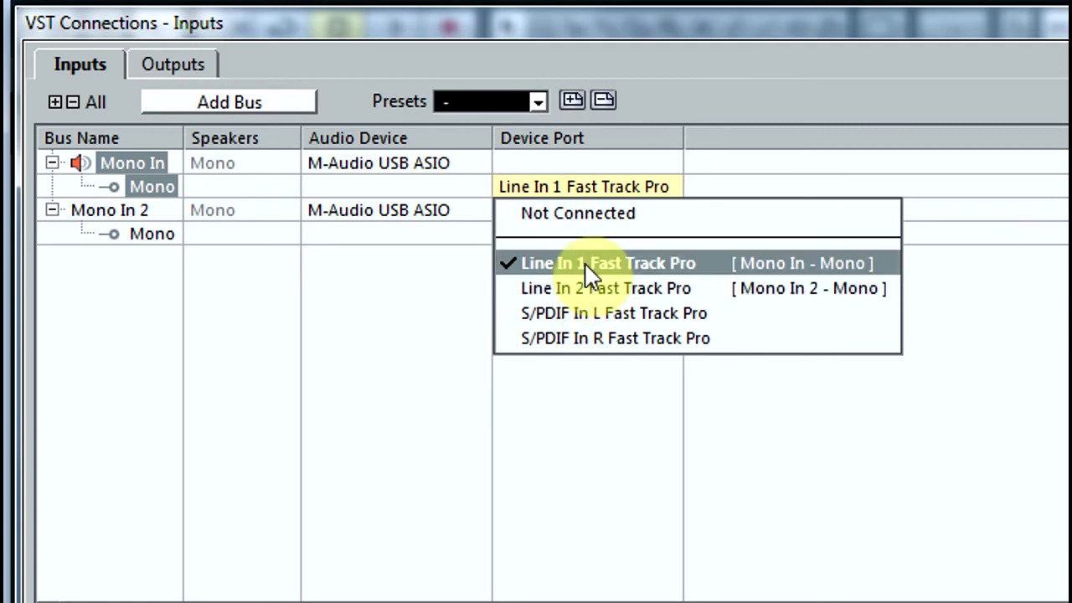
{"action": "left_click", "coordinate": [452, 300]}
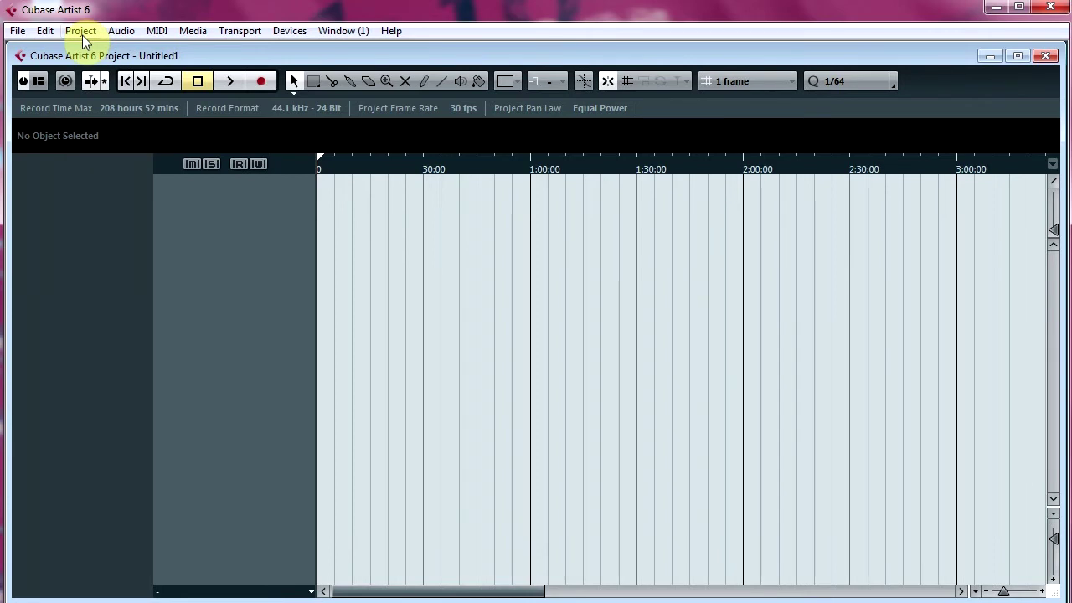
- Add two mono audio tracks, Audio 01 and Audio 02, and enlarge their height twice
{"action": "left_click", "coordinate": [82, 32]}
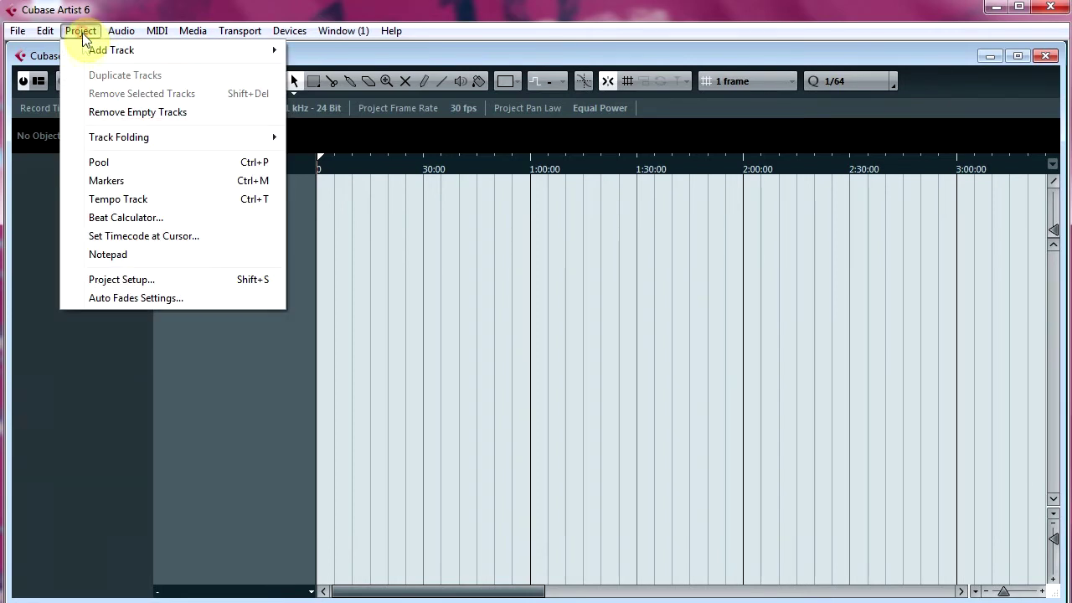
{"action": "mouse_move", "coordinate": [256, 58]}
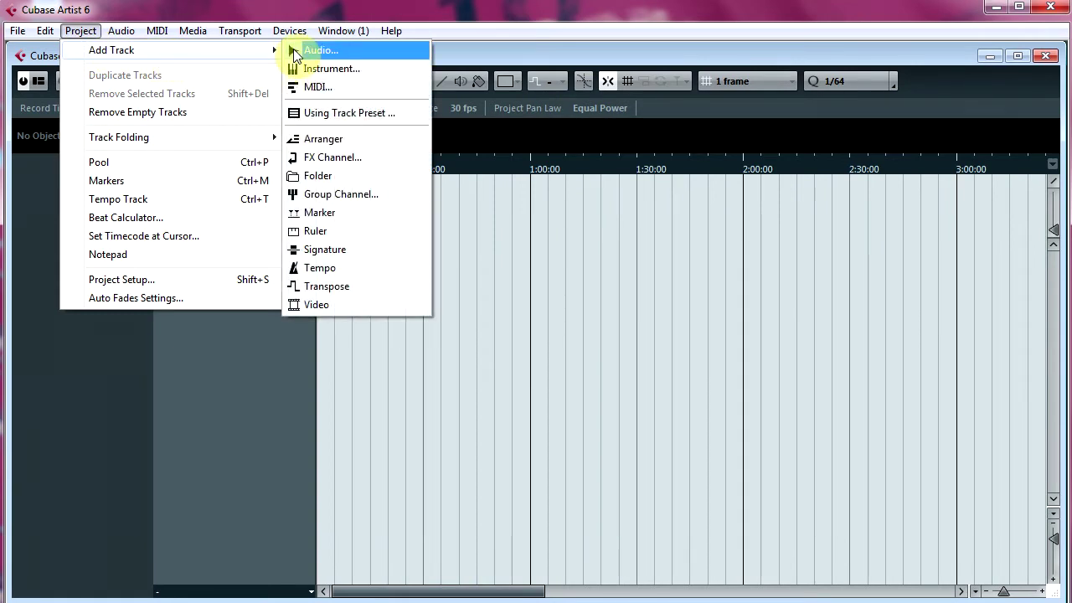
{"action": "left_click", "coordinate": [222, 396]}
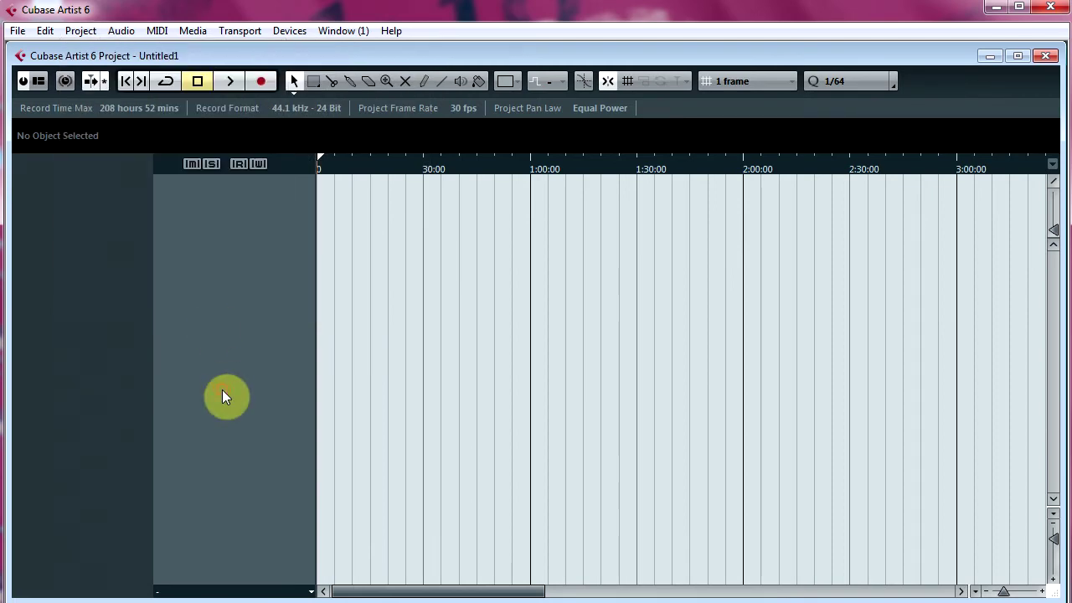
{"action": "right_click", "coordinate": [205, 251]}
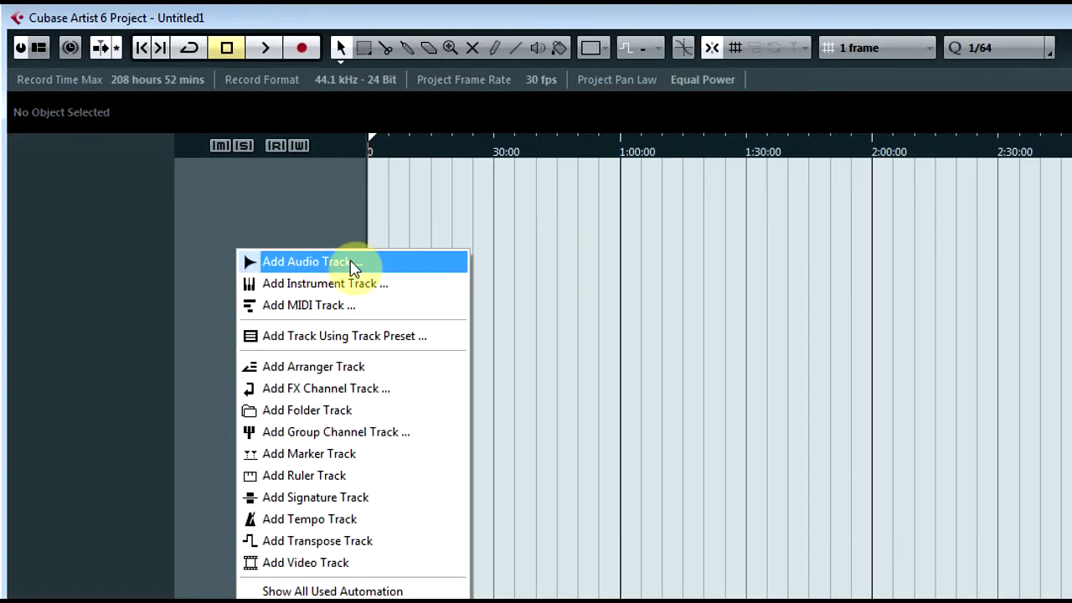
{"action": "left_click", "coordinate": [353, 266]}
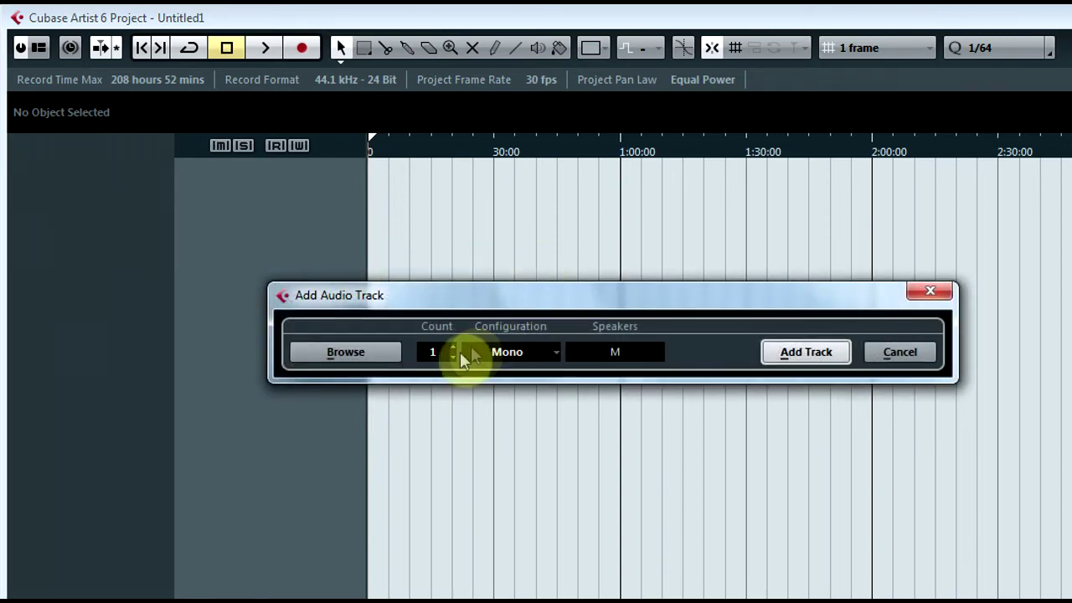
{"action": "left_click", "coordinate": [454, 345]}
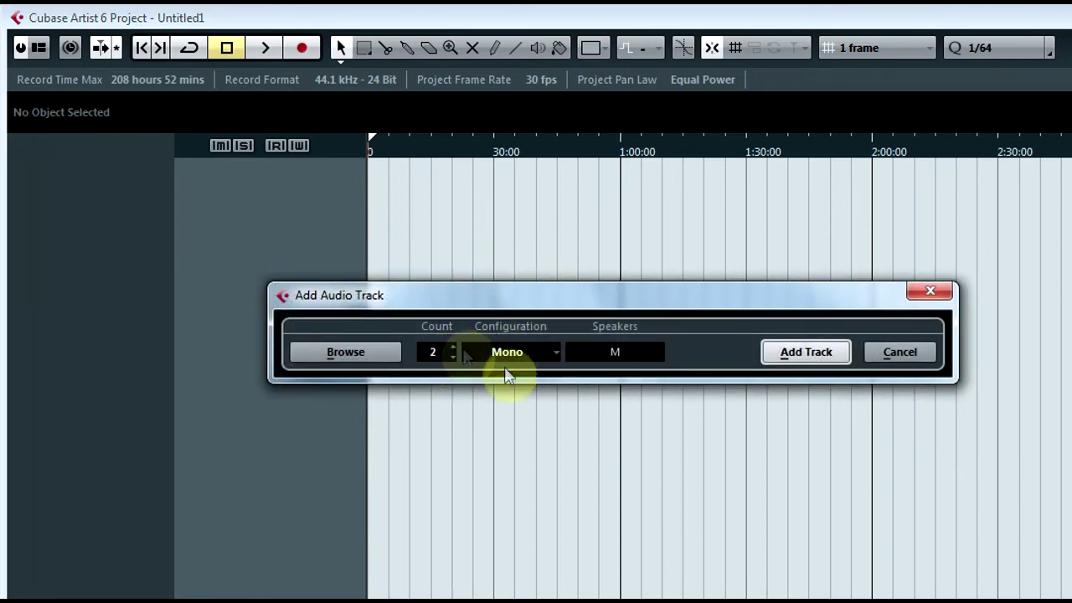
{"action": "left_click", "coordinate": [806, 353]}
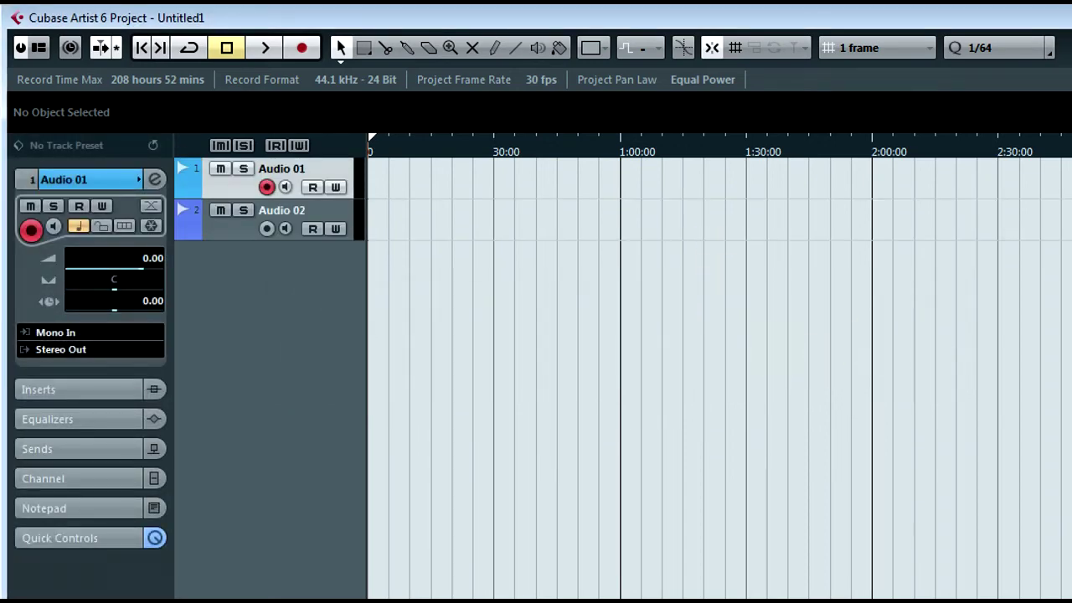
{"action": "key", "text": "shift+h"}
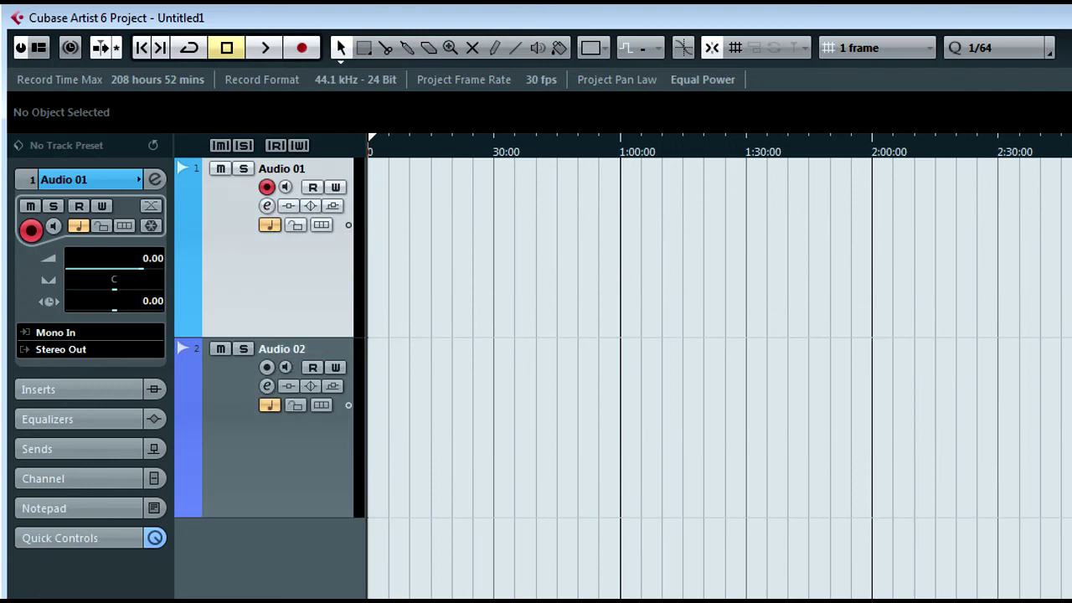
{"action": "key", "text": "shift+h"}
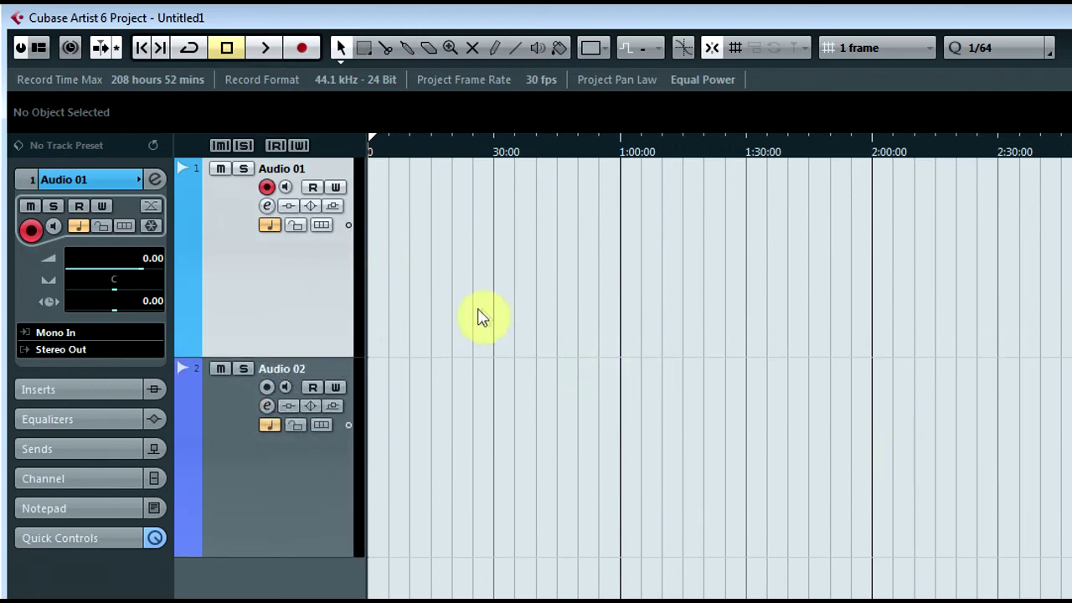
- Rename track Audio 01 to P120 and Audio 02 to P220, then reselect P120
{"action": "double_click", "coordinate": [279, 170]}
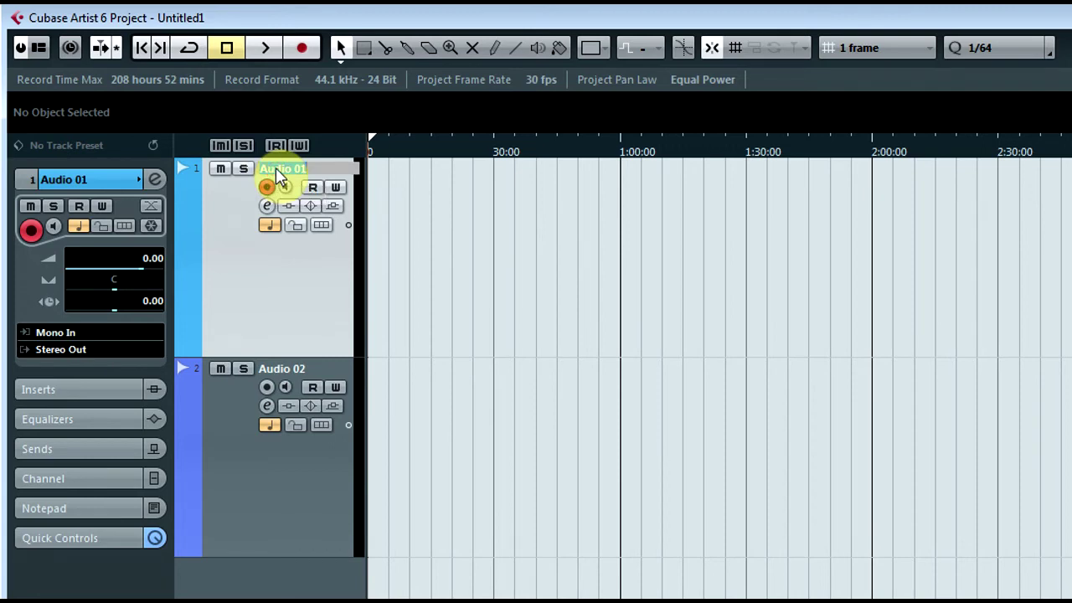
{"action": "type", "text": "P120"}
{"action": "left_click", "coordinate": [299, 304]}
{"action": "left_click", "coordinate": [222, 499]}
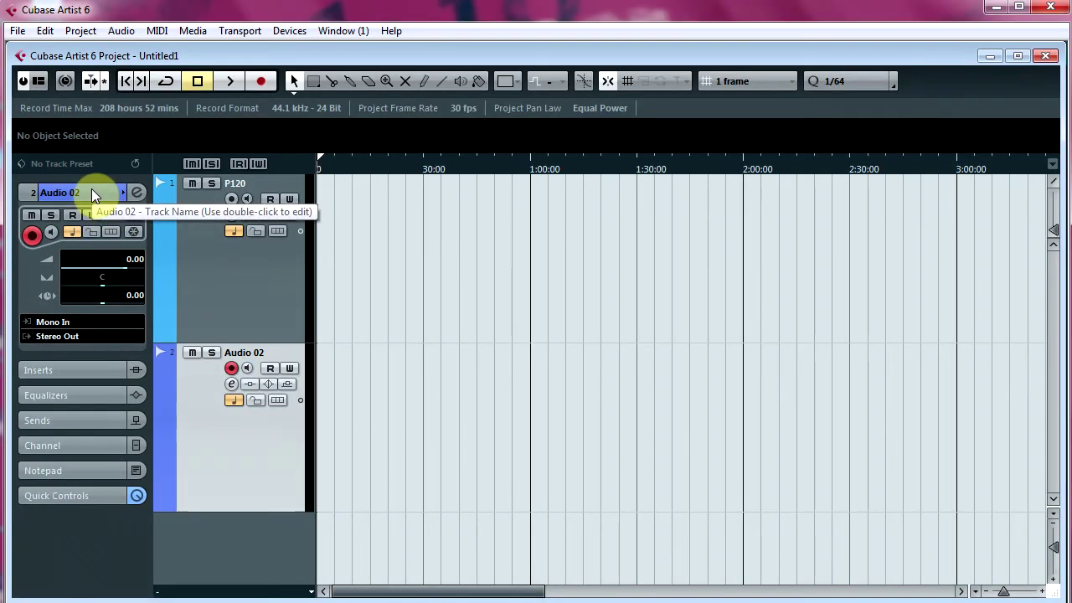
{"action": "double_click", "coordinate": [92, 192]}
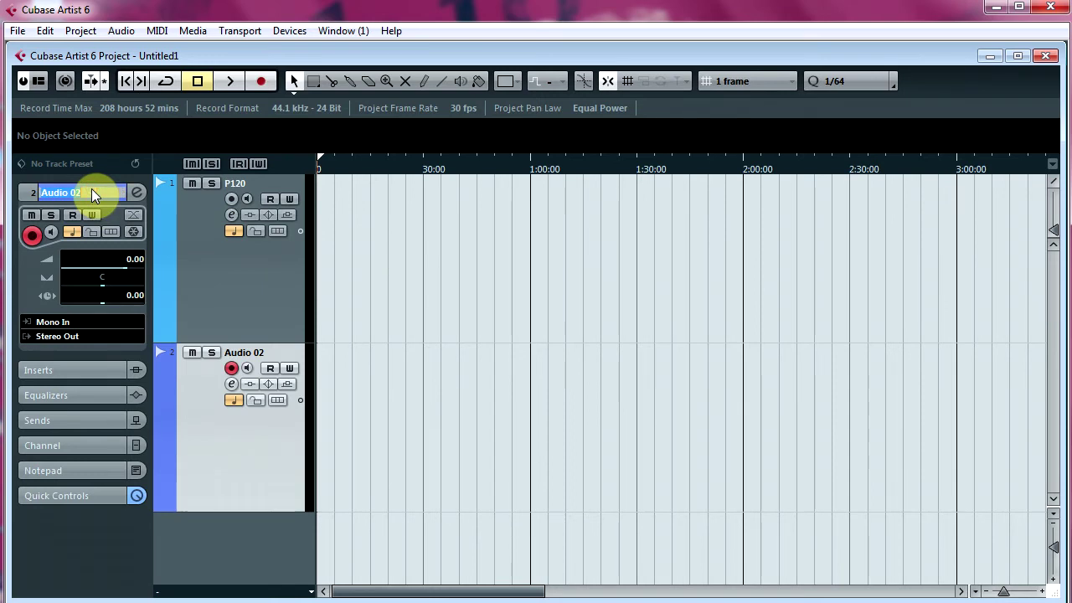
{"action": "type", "text": "P220"}
{"action": "left_click", "coordinate": [189, 415]}
{"action": "left_click", "coordinate": [169, 249]}
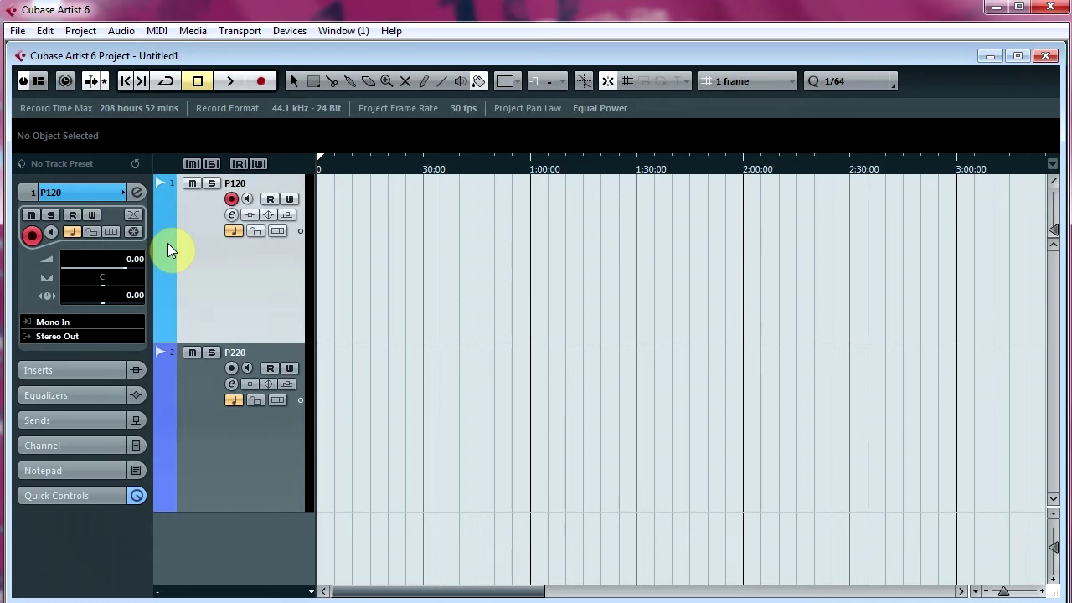
- Colour track P120 red and track P220 light blue from the colour palette
{"action": "left_click", "coordinate": [168, 242]}
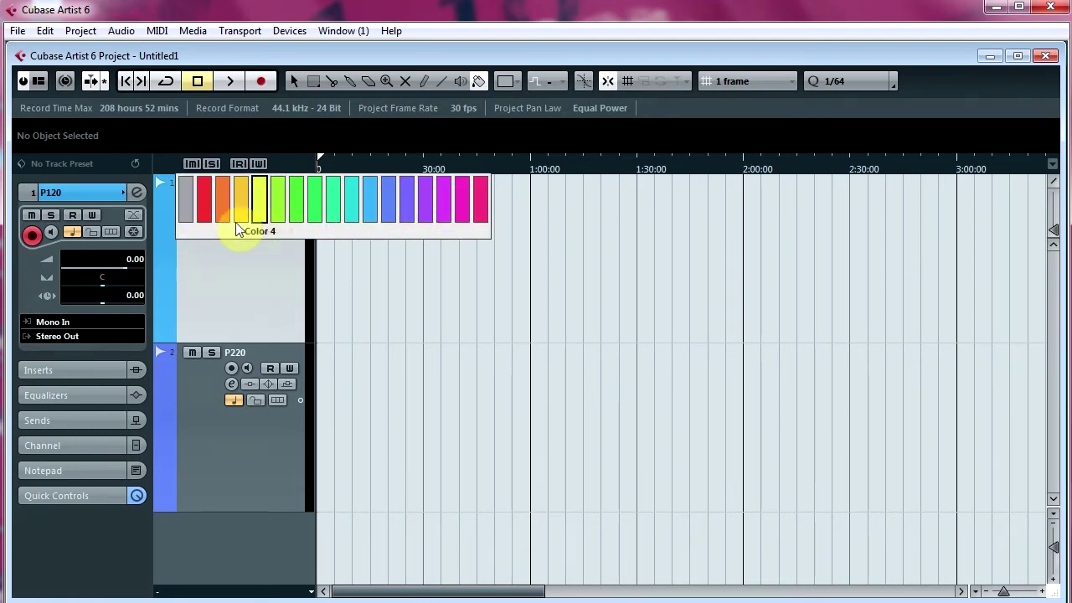
{"action": "left_click", "coordinate": [209, 219]}
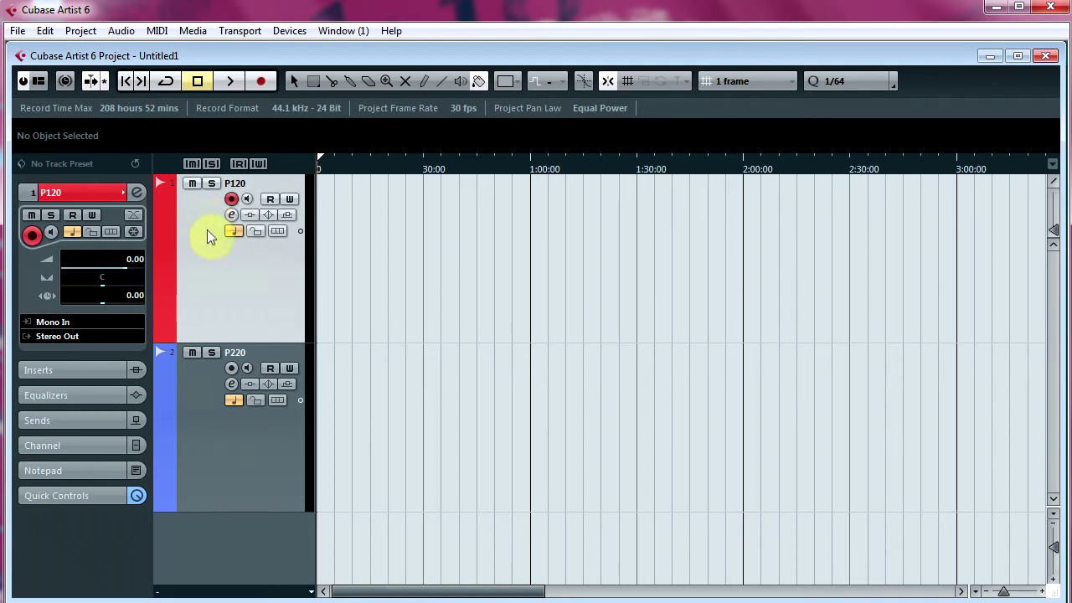
{"action": "left_click", "coordinate": [164, 404]}
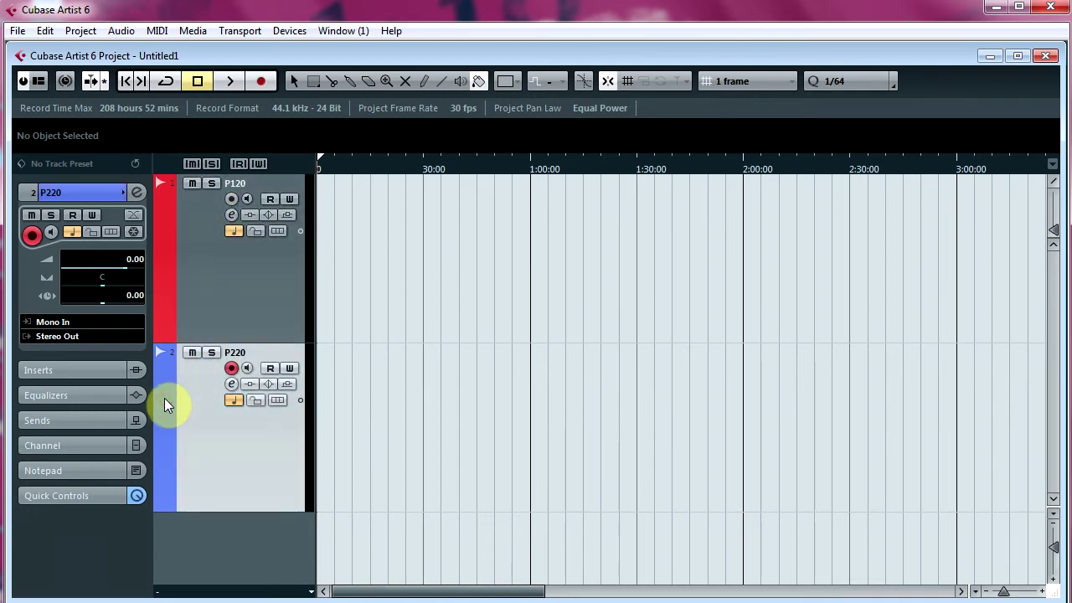
{"action": "left_click", "coordinate": [164, 398]}
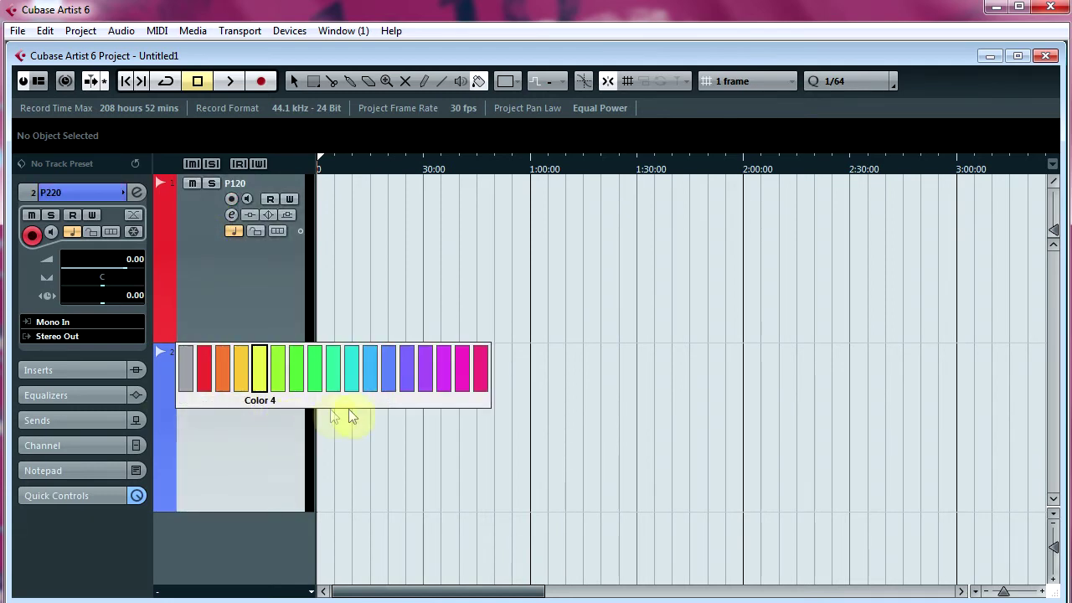
{"action": "left_click", "coordinate": [370, 372]}
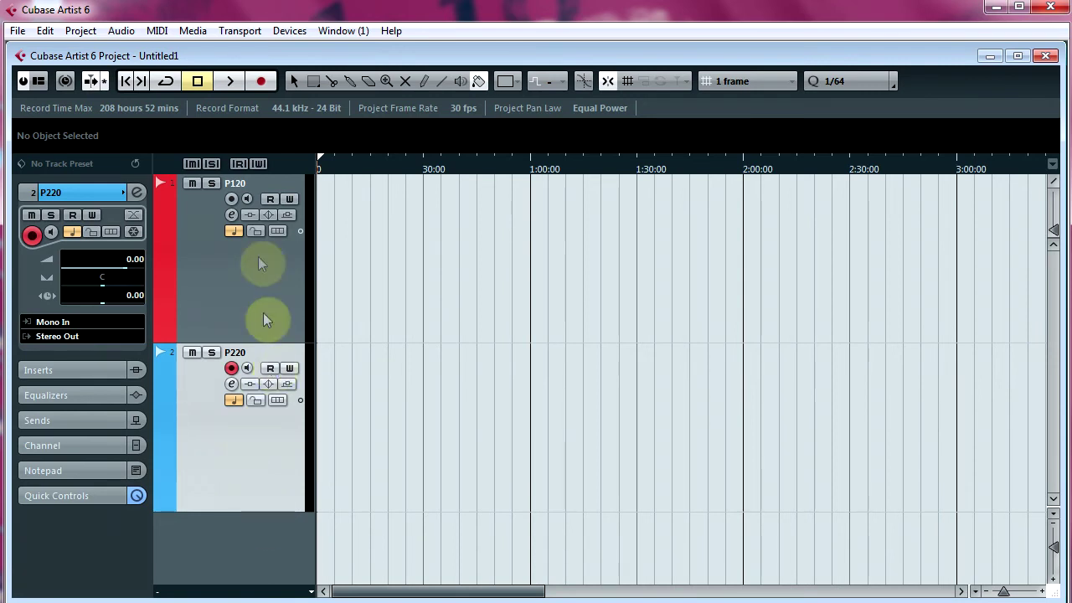
- Open P120's VST Audio Channel Settings and toggle Monitor on, then off
{"action": "left_click", "coordinate": [233, 215]}
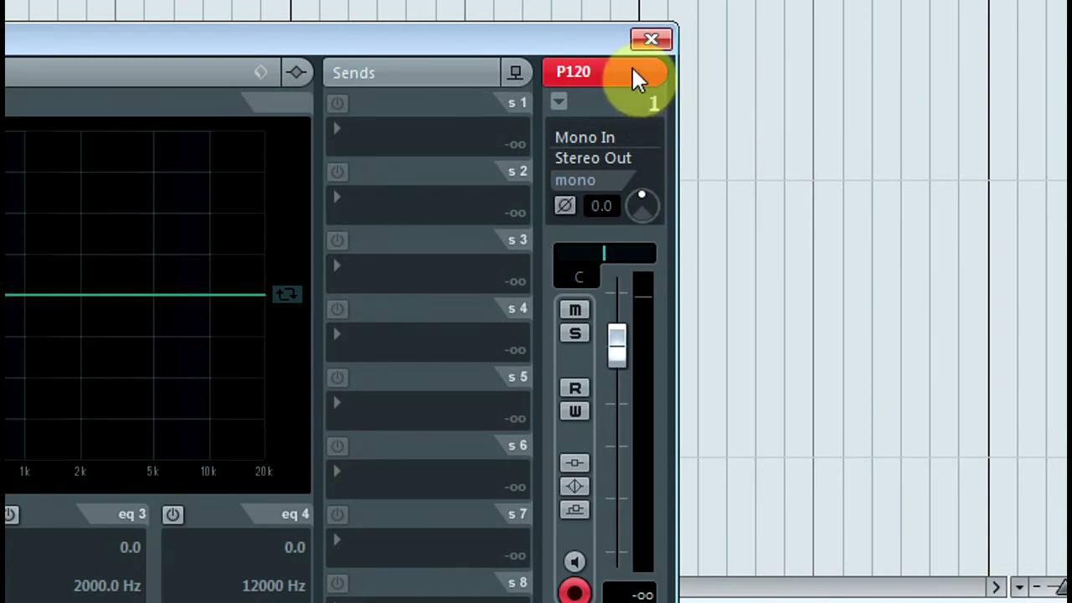
{"action": "left_click", "coordinate": [574, 561]}
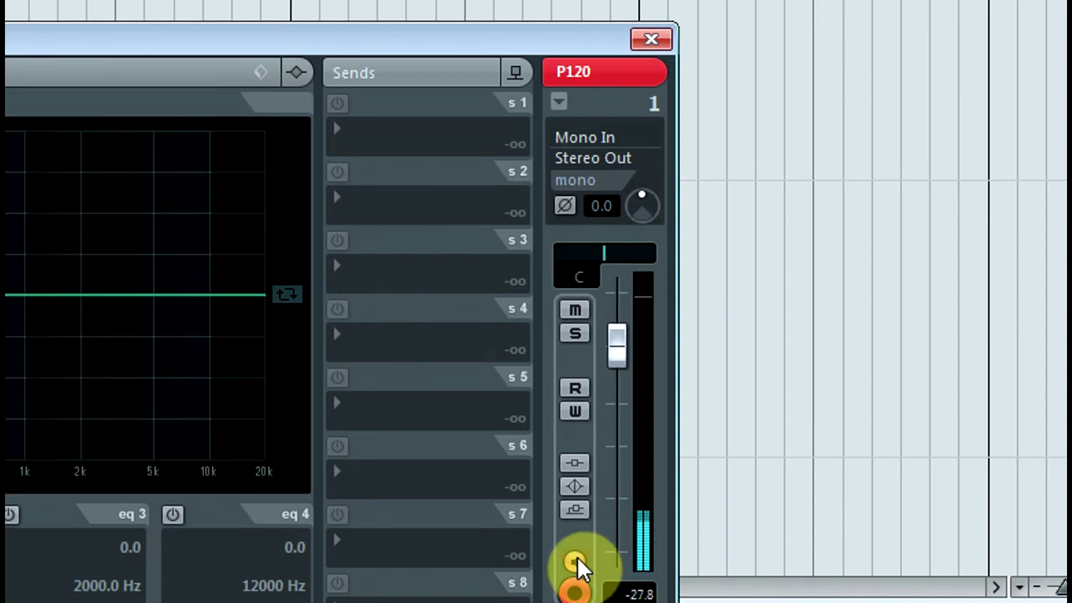
{"action": "left_click", "coordinate": [575, 560]}
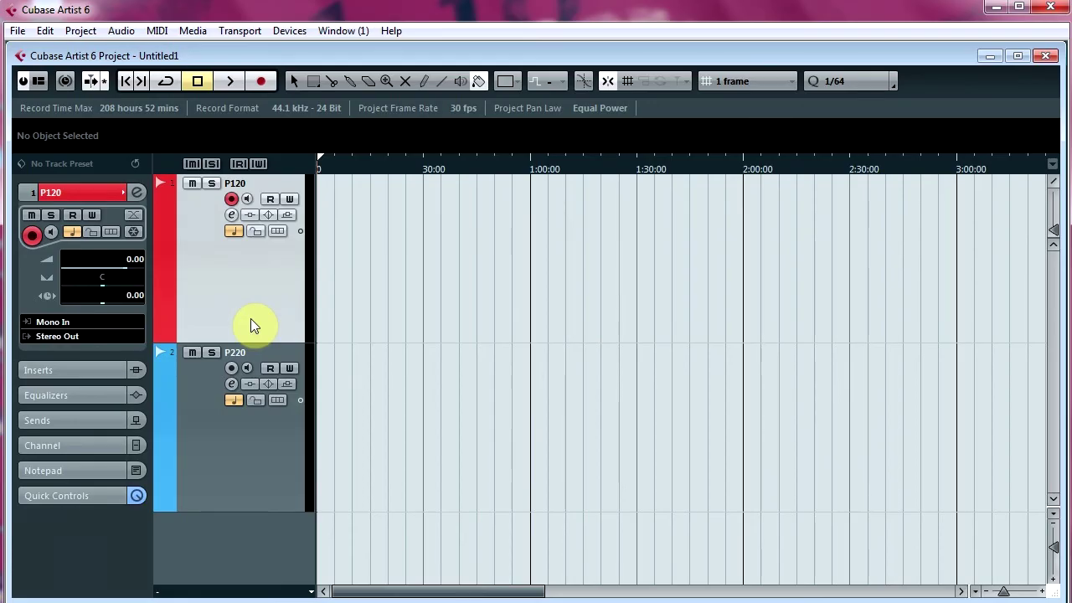
- In P220's channel settings, set the input to Mono In 2 and turn Monitor on
{"action": "left_click", "coordinate": [230, 383]}
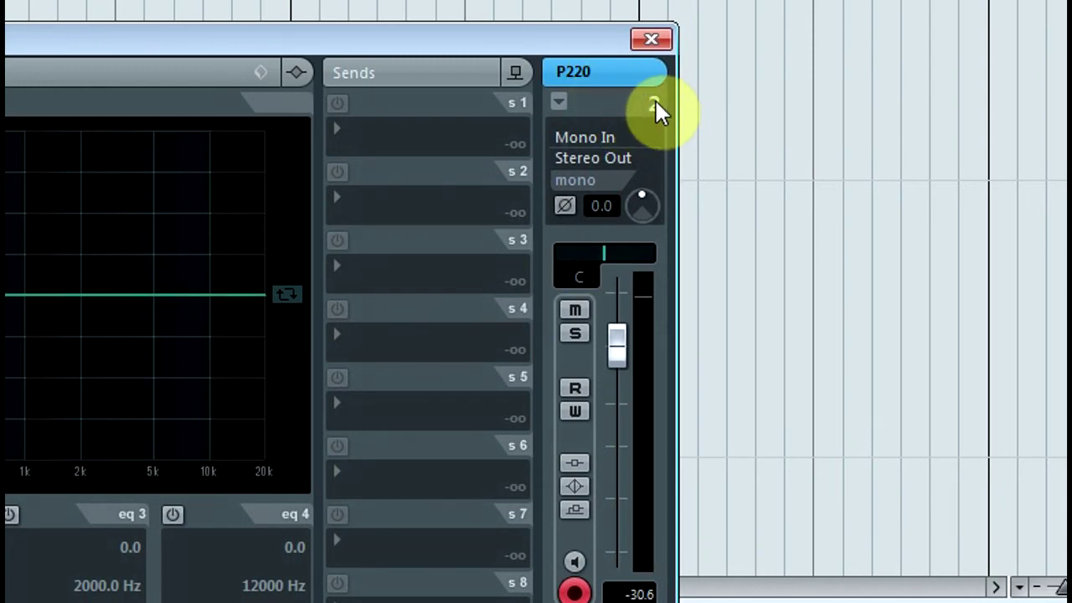
{"action": "left_click", "coordinate": [632, 137]}
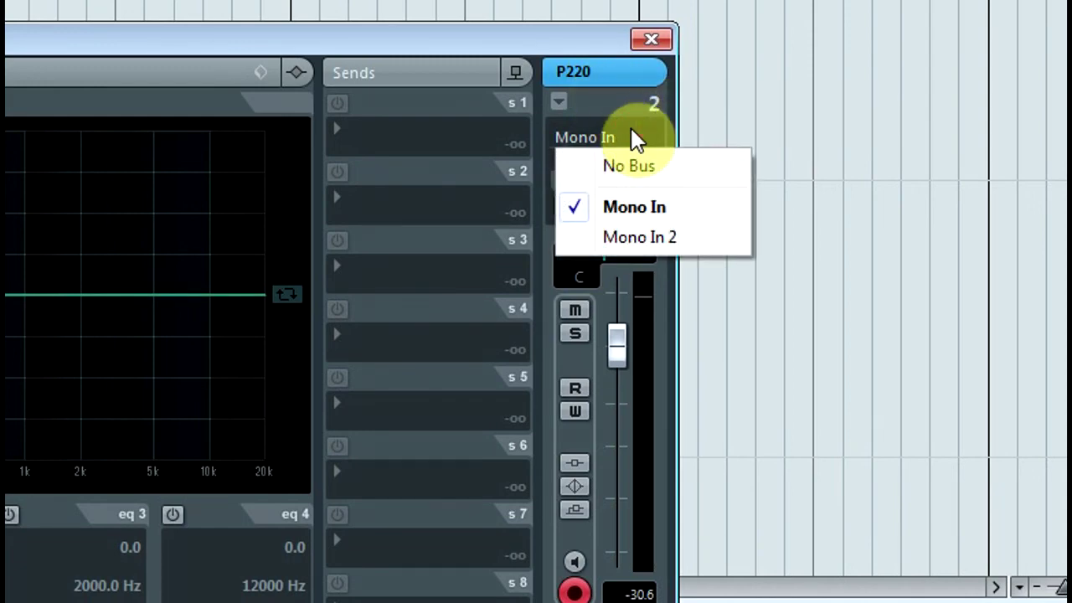
{"action": "left_click", "coordinate": [634, 241]}
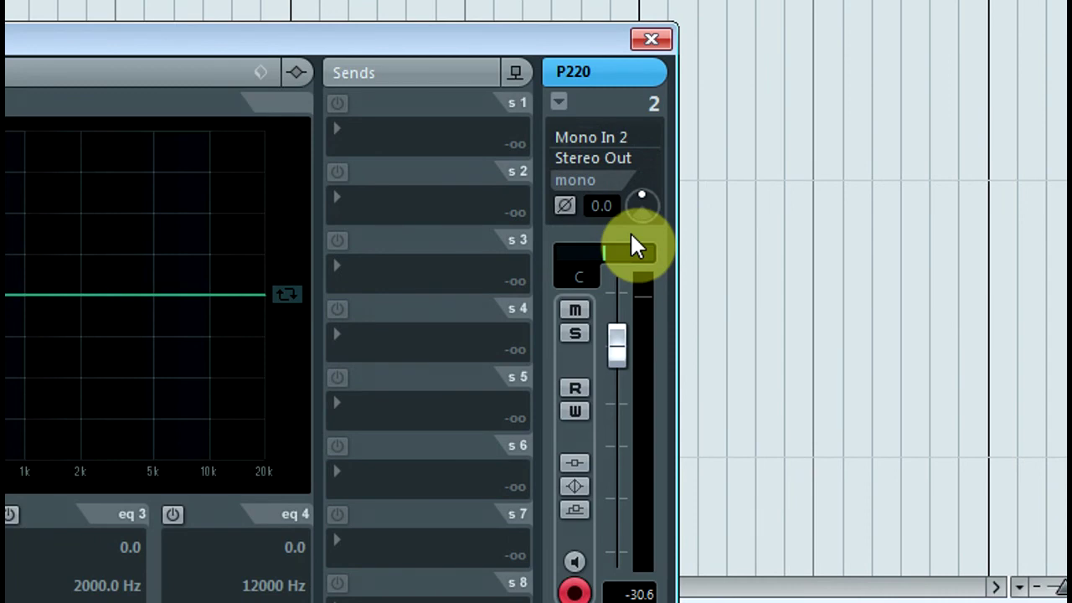
{"action": "left_click", "coordinate": [574, 562]}
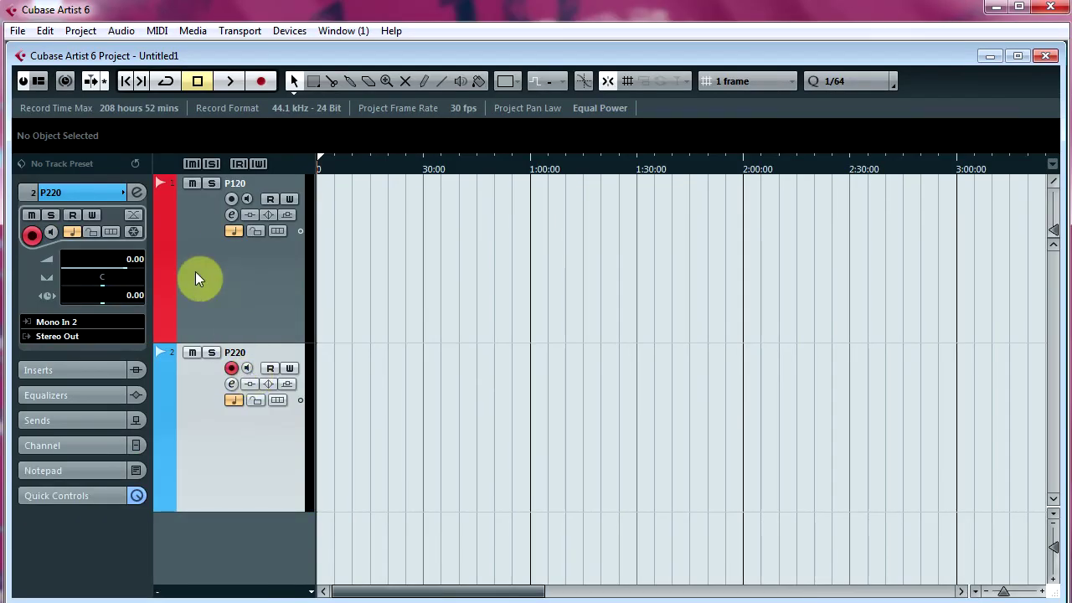
- Save the project as a template named 'P120 and 220'
{"action": "left_click", "coordinate": [16, 30]}
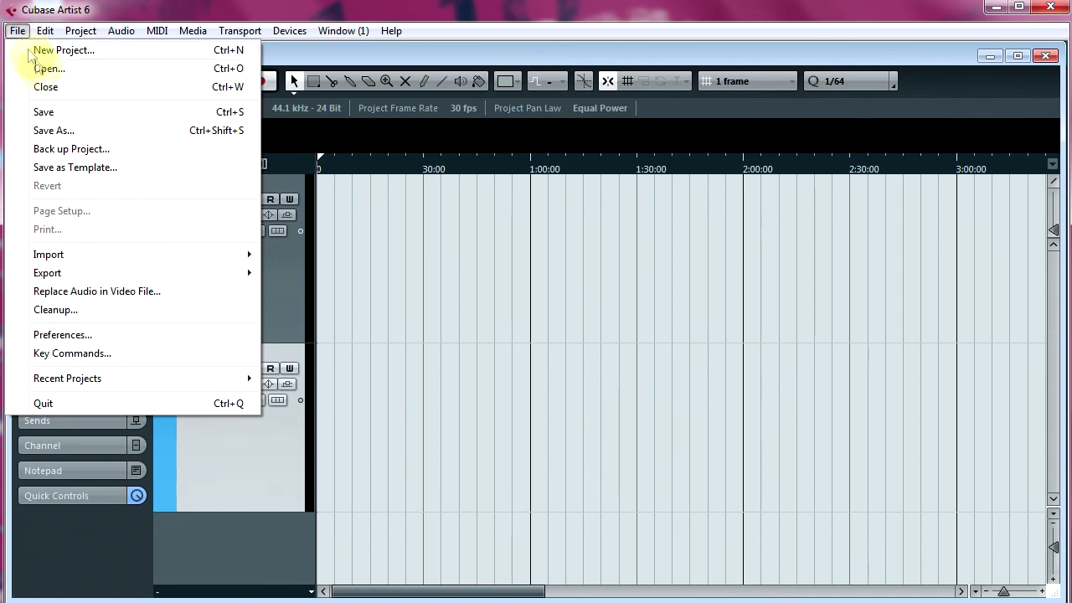
{"action": "left_click", "coordinate": [84, 171]}
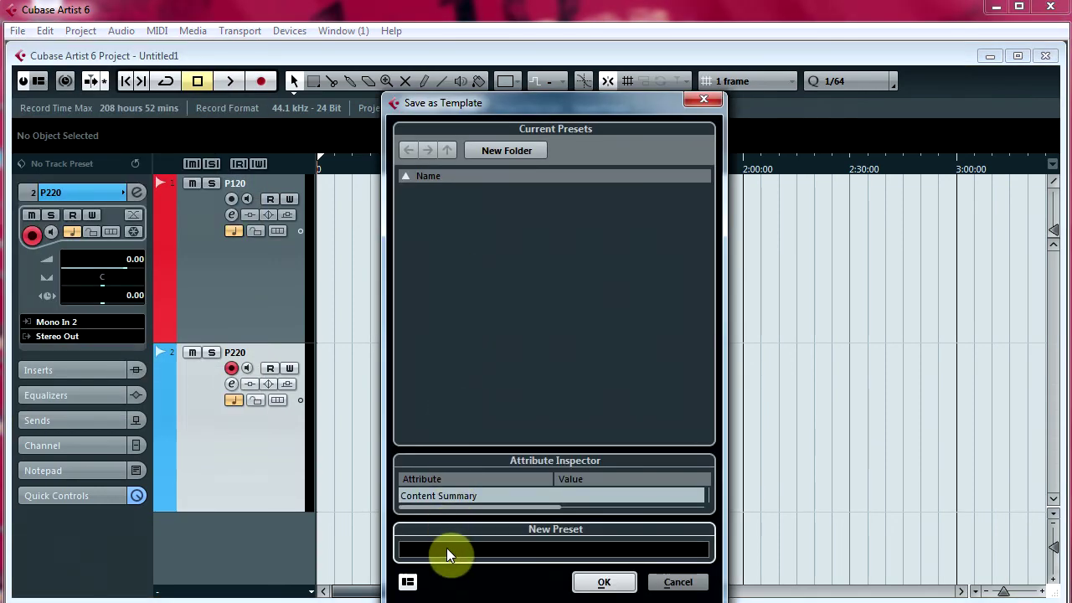
{"action": "left_click", "coordinate": [447, 547]}
{"action": "type", "text": "P120 and 220"}
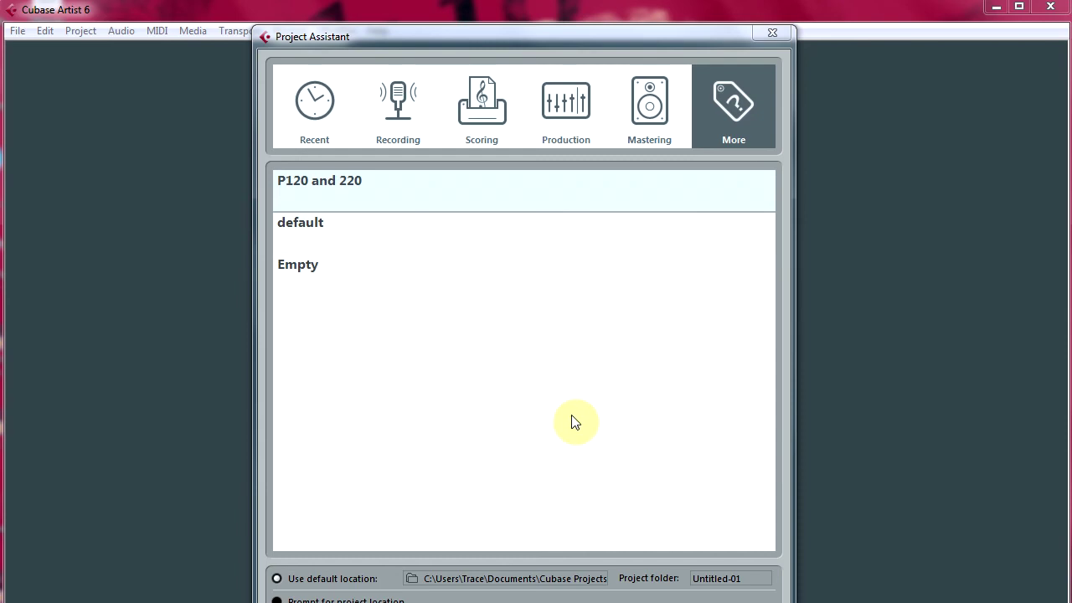
- Create a new project from the 'P120 and 220' template in the Project Assistant's More list
{"action": "double_click", "coordinate": [406, 195]}
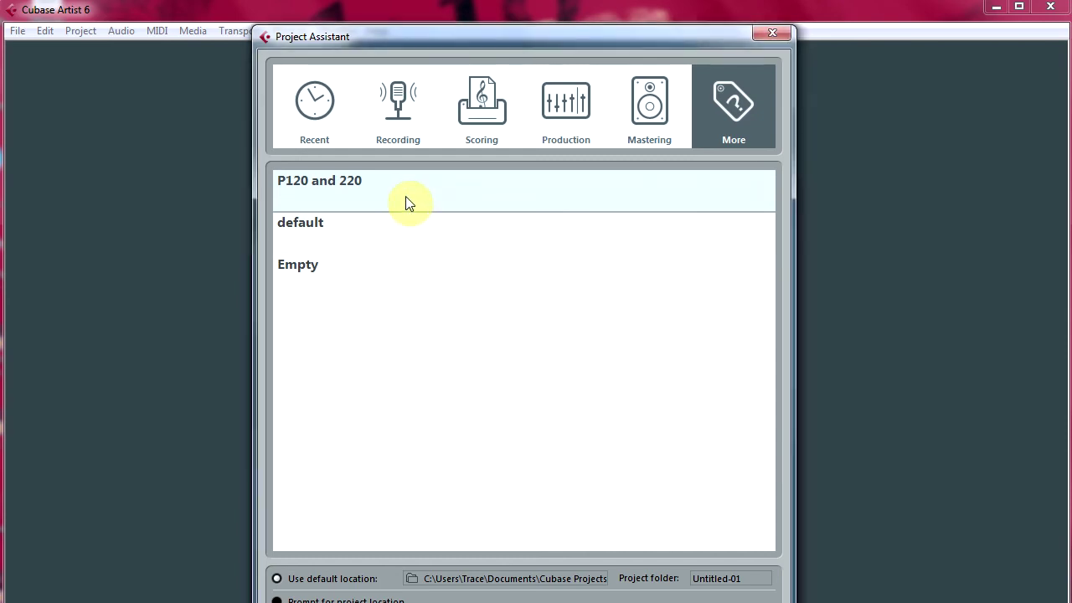